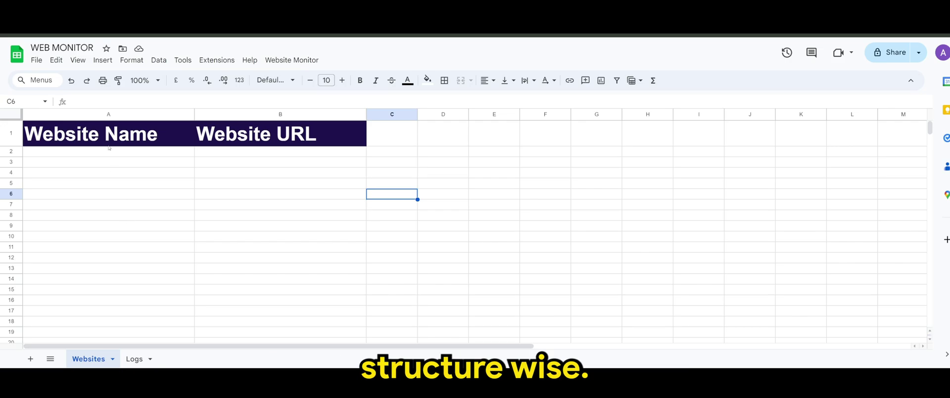
Step: Point out the Website Name and Website URL columns on the Websites sheet
left_click(107, 114)
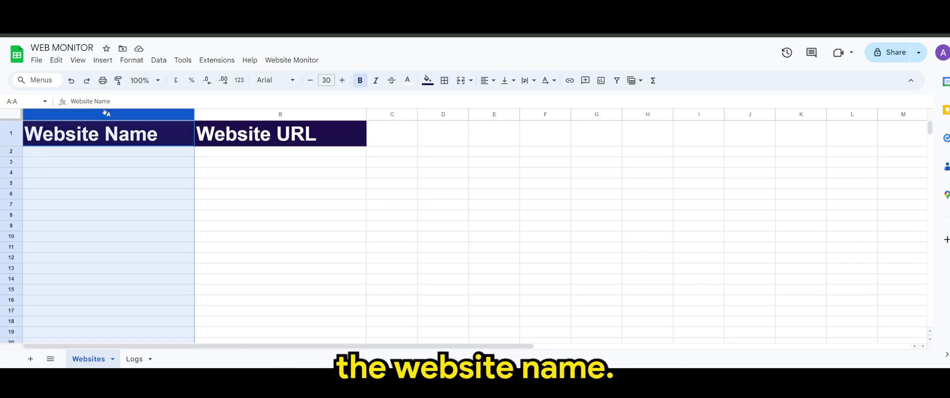
left_click(240, 115)
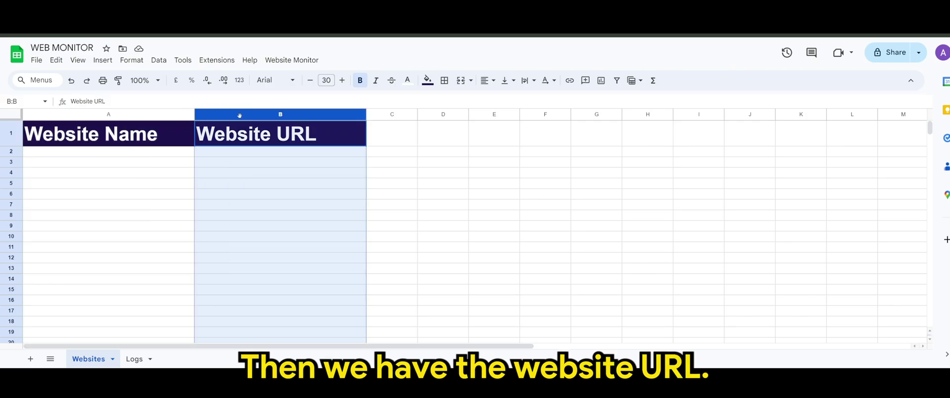
left_click(162, 203)
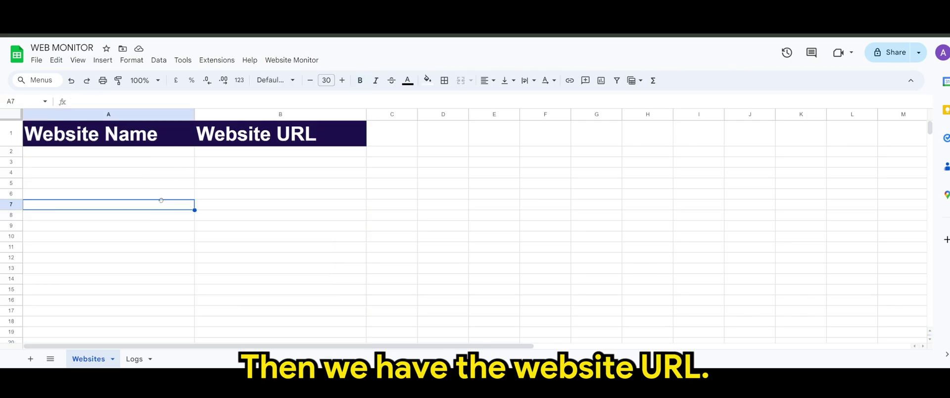
Step: Switch to the Logs sheet and point out its Date, Website, Status Code and Load Time columns
left_click(130, 364)
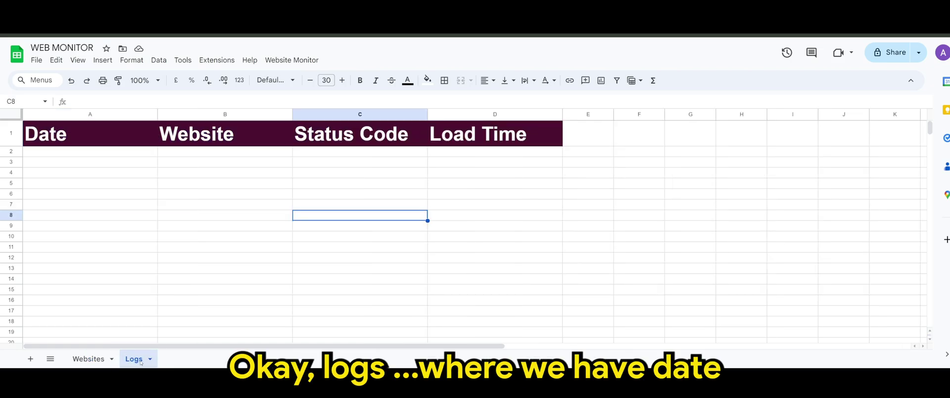
left_click(81, 114)
left_click(195, 113)
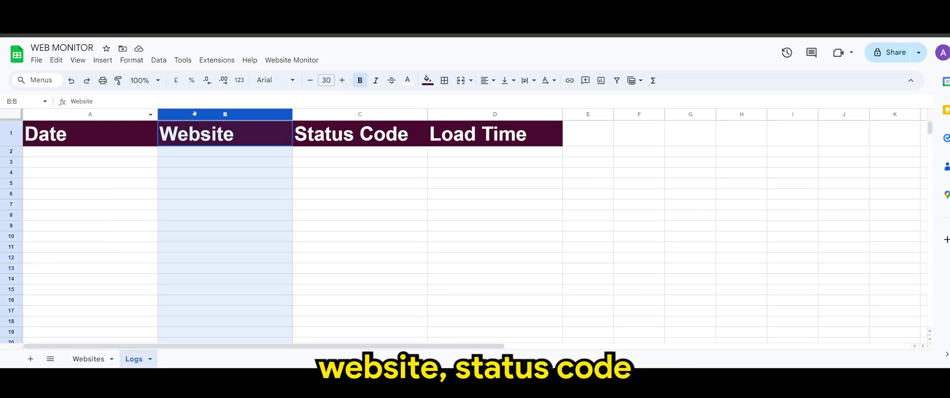
left_click(367, 115)
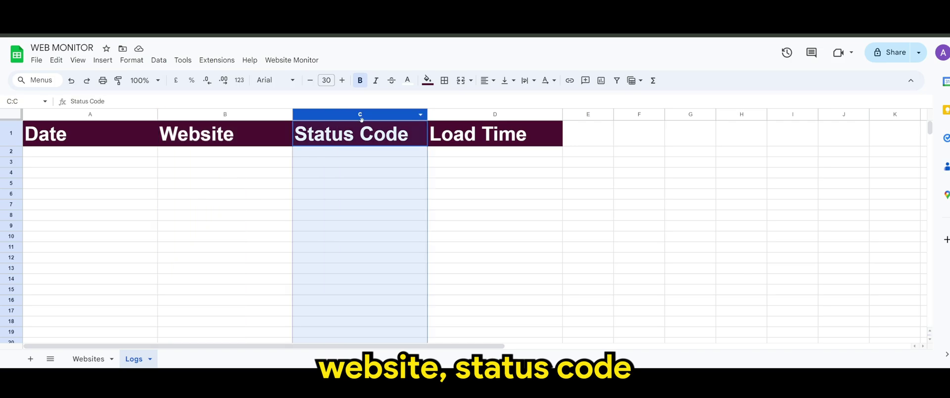
left_click(454, 115)
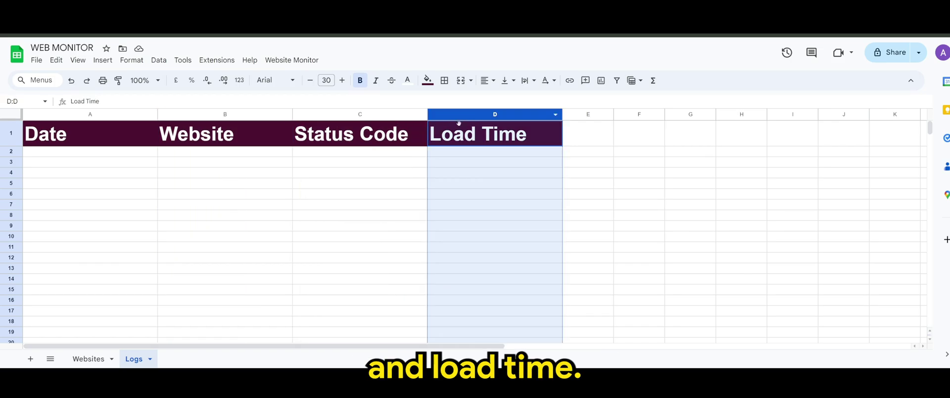
left_click(322, 208)
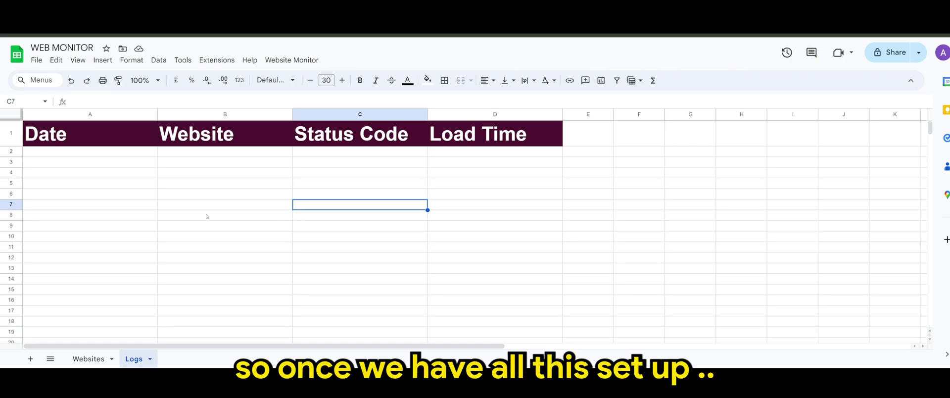
Step: Open the WEBEYE Apps Script project from Extensions and highlight part of the Code.gs code
left_click(218, 60)
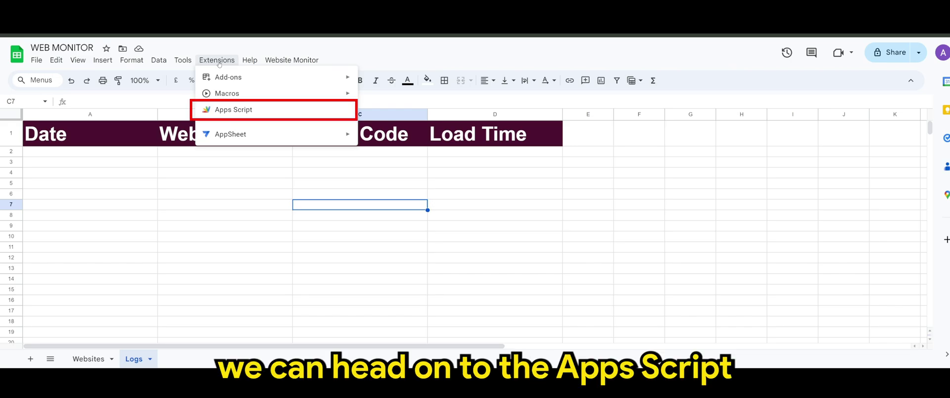
left_click(229, 110)
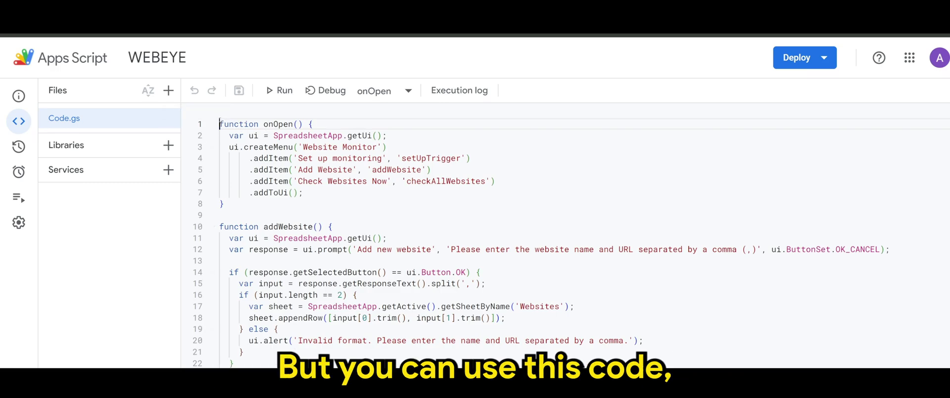
left_click_drag(220, 124, 336, 199)
scroll(409, 228, "down", 2)
scroll(408, 228, "down", 10)
scroll(422, 266, "up", 14)
Step: Scroll through the Website Monitor code in Code.gs to review it
left_click(333, 193)
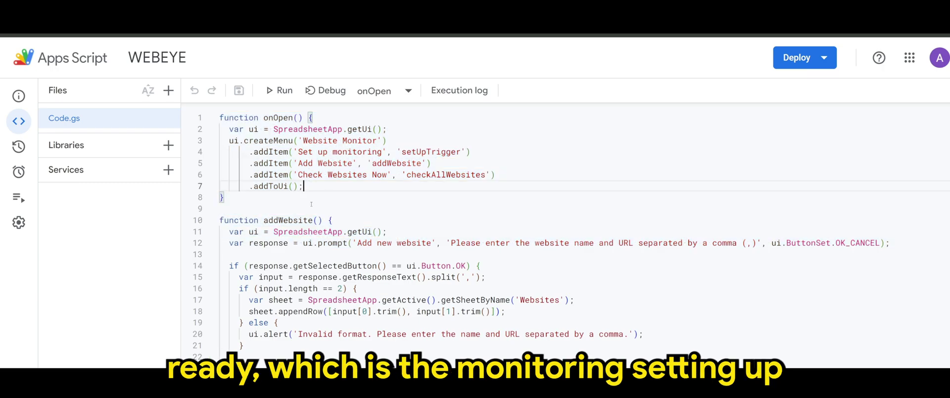
scroll(309, 209, "down", 2)
scroll(310, 209, "up", 2)
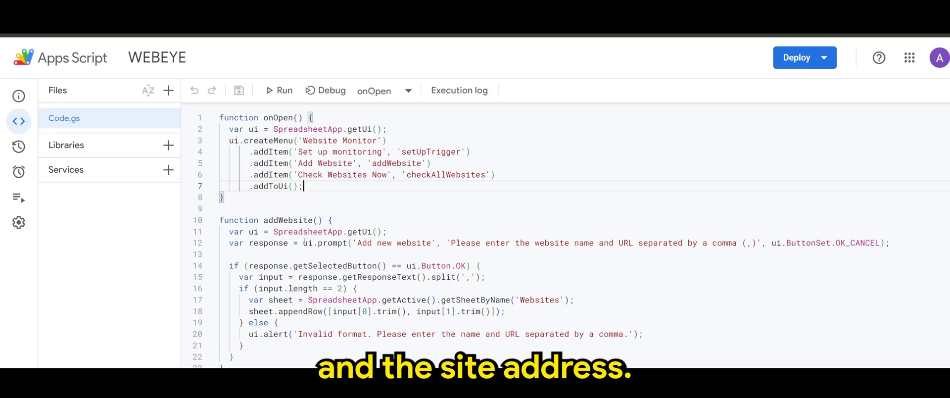
scroll(256, 182, "down", 2)
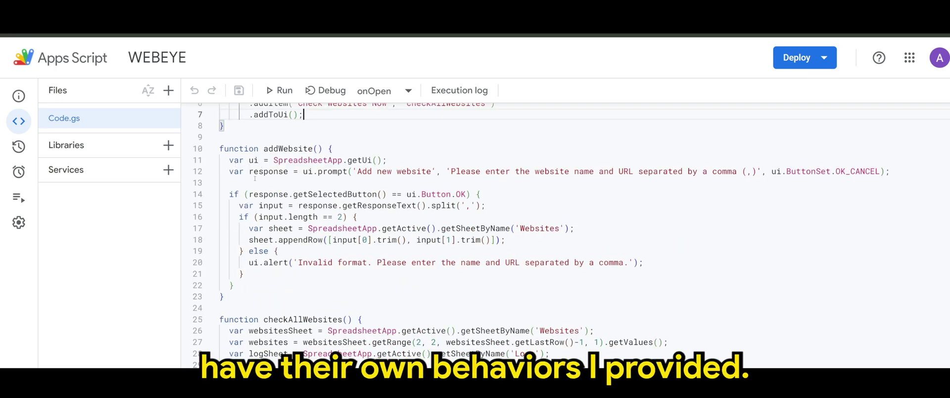
scroll(255, 178, "down", 2)
scroll(262, 195, "down", 4)
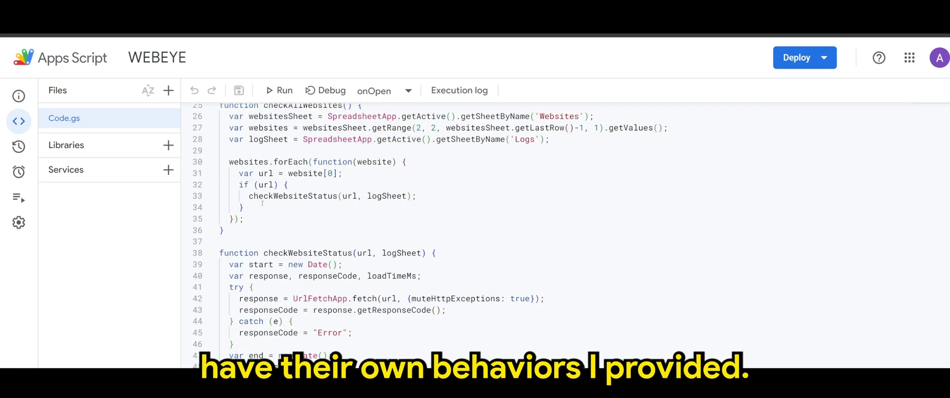
scroll(262, 203, "down", 10)
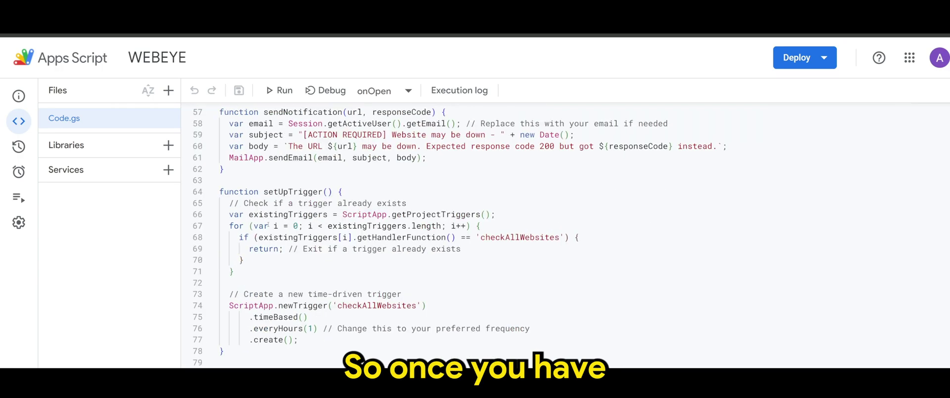
scroll(243, 351, "up", 15)
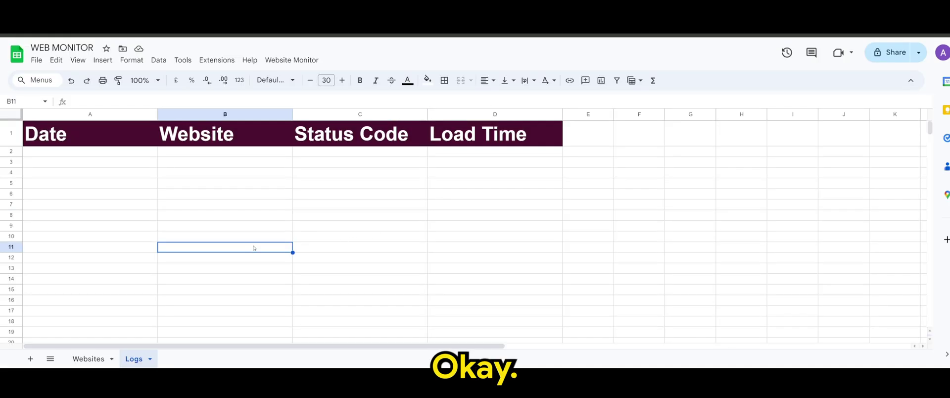
Step: From the Websites sheet, run Website Monitor > Set up monitoring and view the checkAllWebsites trigger
left_click(88, 359)
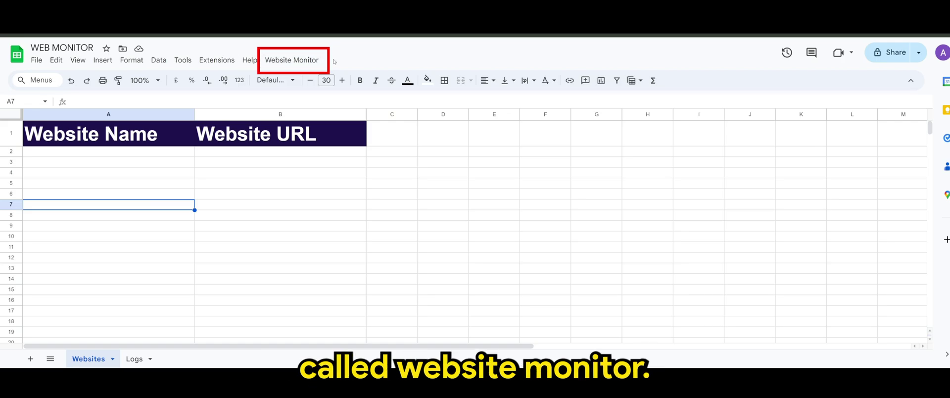
left_click(292, 61)
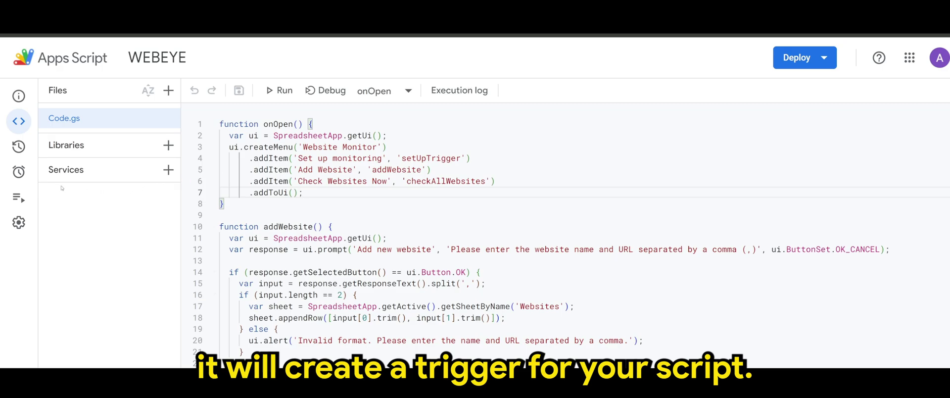
left_click(19, 172)
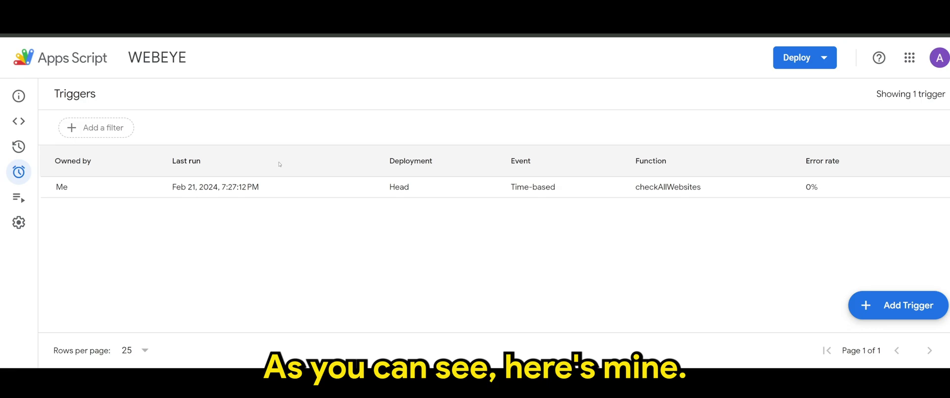
Step: Inspect the checkAllWebsites trigger's hour interval, then cancel so it stays every hour
left_click(441, 184)
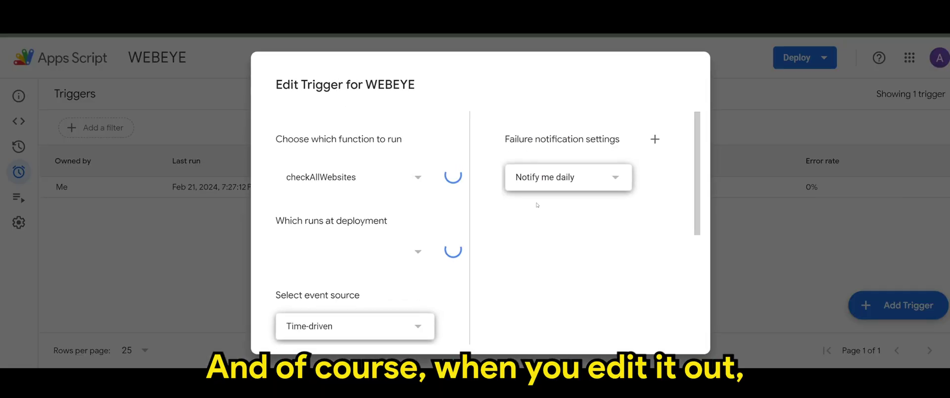
scroll(396, 188, "down", 4)
scroll(406, 198, "up", 4)
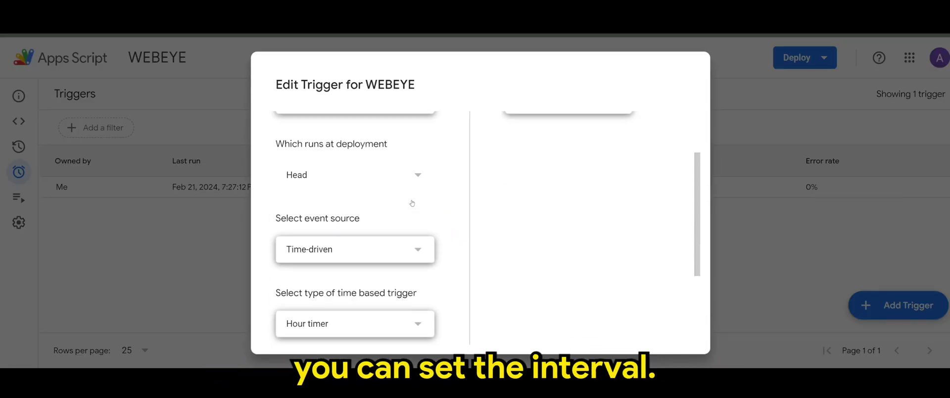
scroll(410, 204, "down", 4)
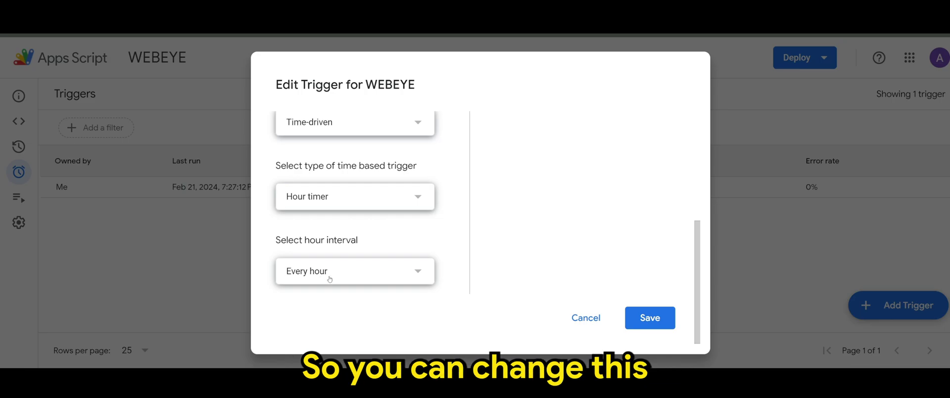
left_click(350, 274)
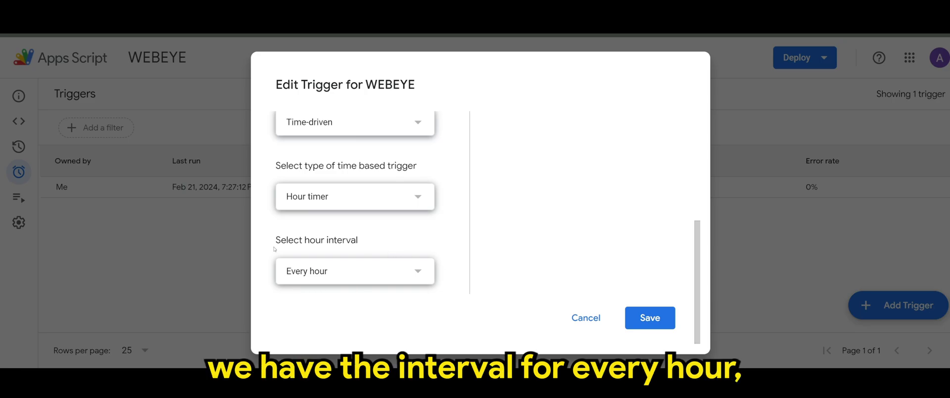
left_click(585, 318)
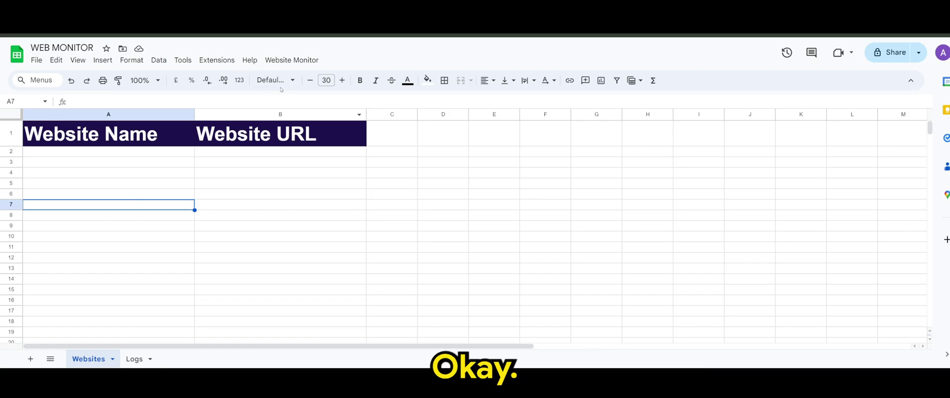
Step: Open Website Monitor > Add Website and point out the prompt's name-and-URL format
left_click(287, 61)
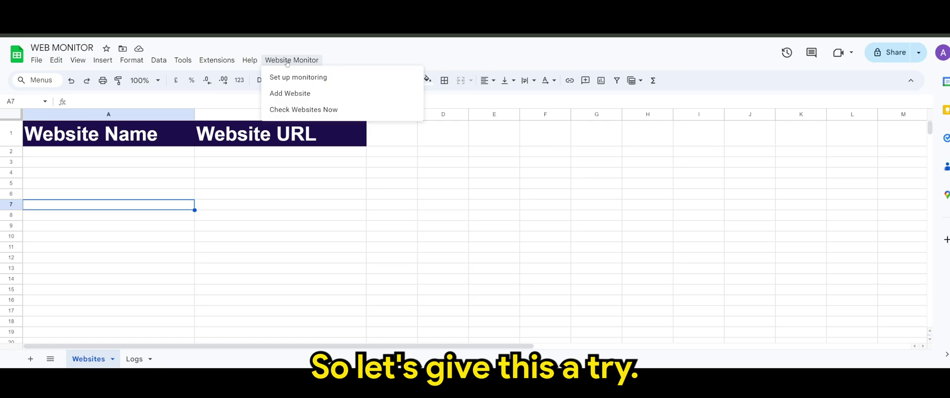
left_click(293, 103)
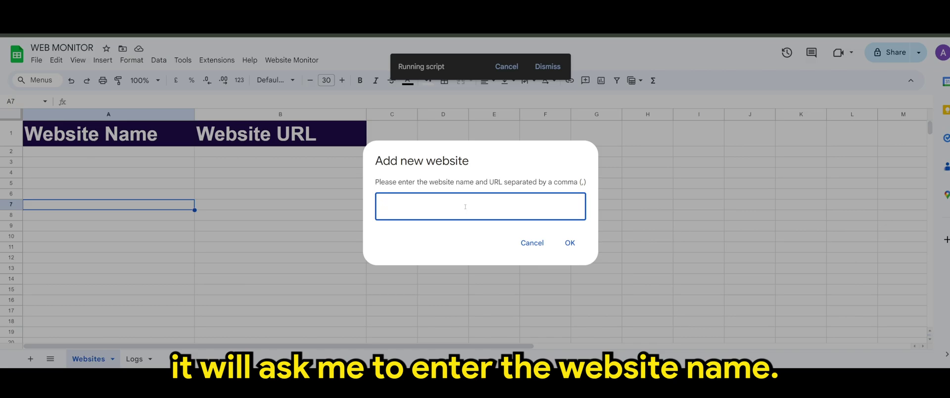
left_click_drag(428, 182, 475, 183)
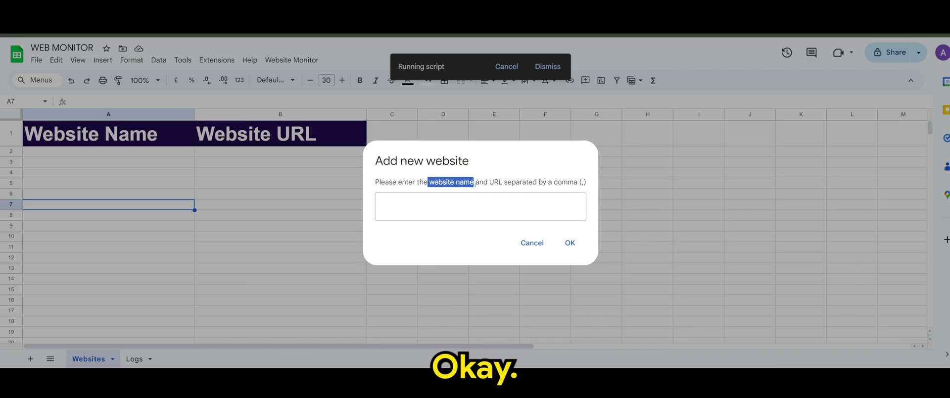
left_click(491, 181)
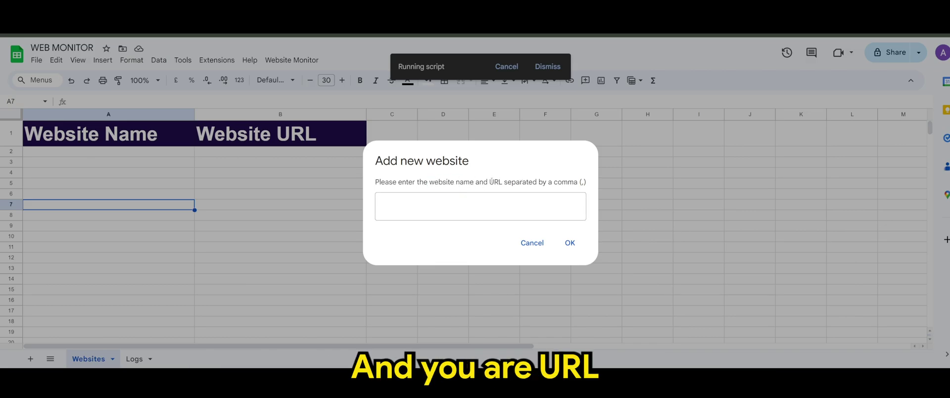
left_click_drag(491, 181, 574, 182)
Step: Enter the author's site name and website URL separated by a comma, fixing a typo, and submit
left_click(429, 201)
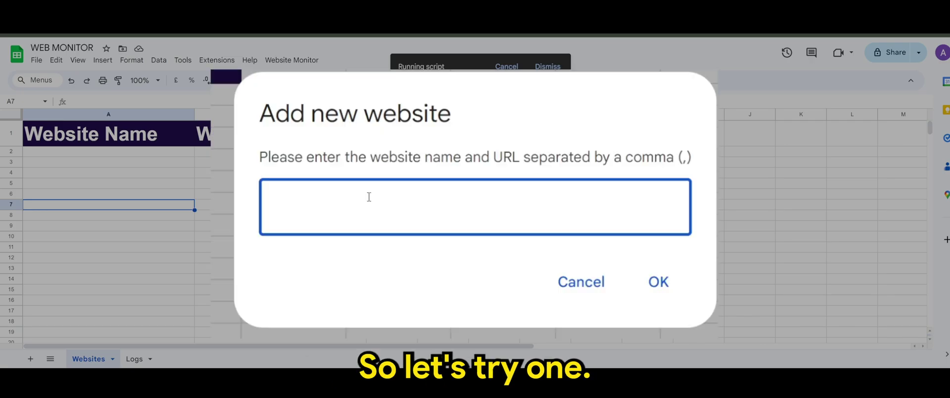
type("ARIS A")
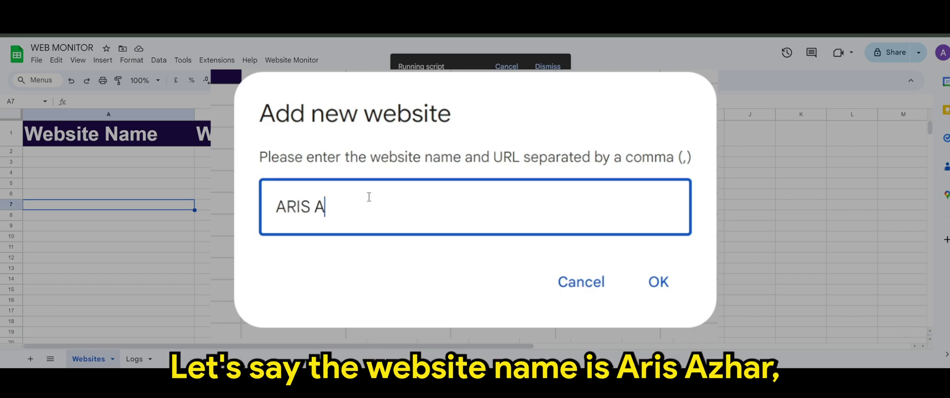
type("ZHAR,aris")
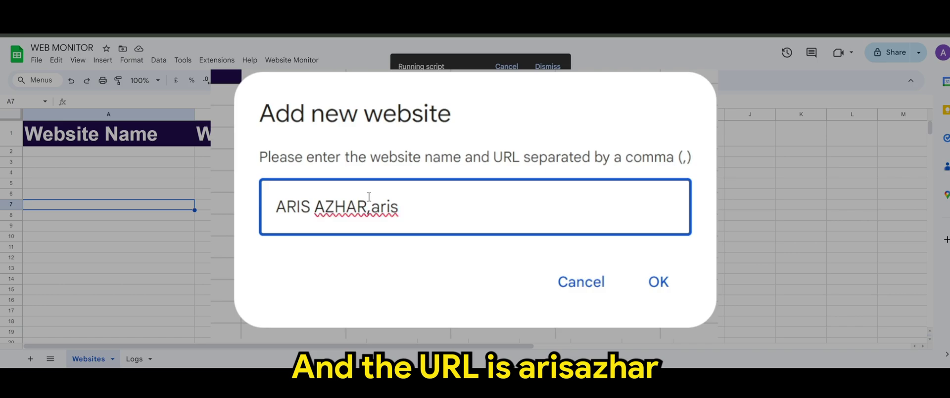
type("azhar.com")
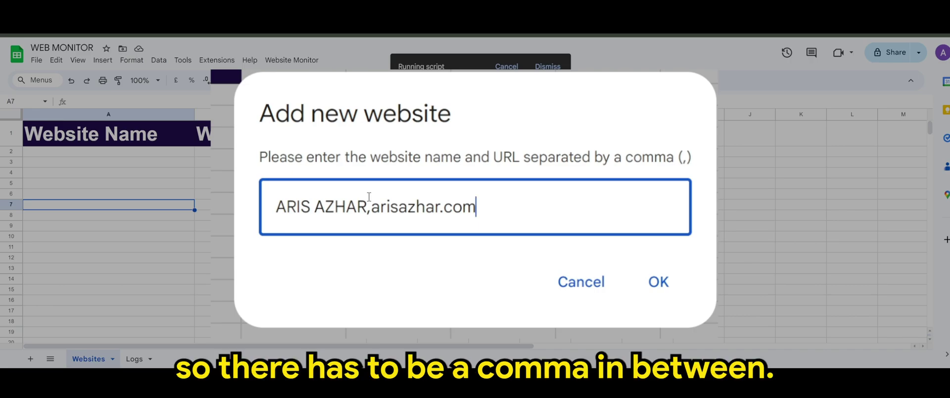
left_click(370, 215)
left_click_drag(370, 214, 365, 208)
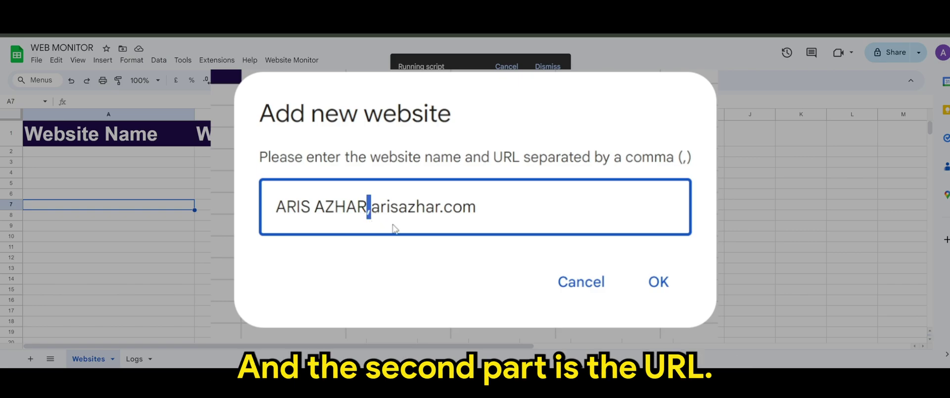
left_click(505, 208)
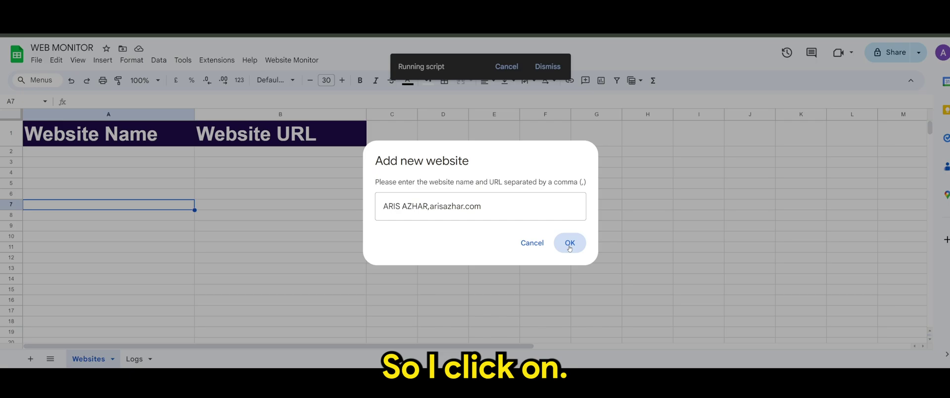
left_click(570, 243)
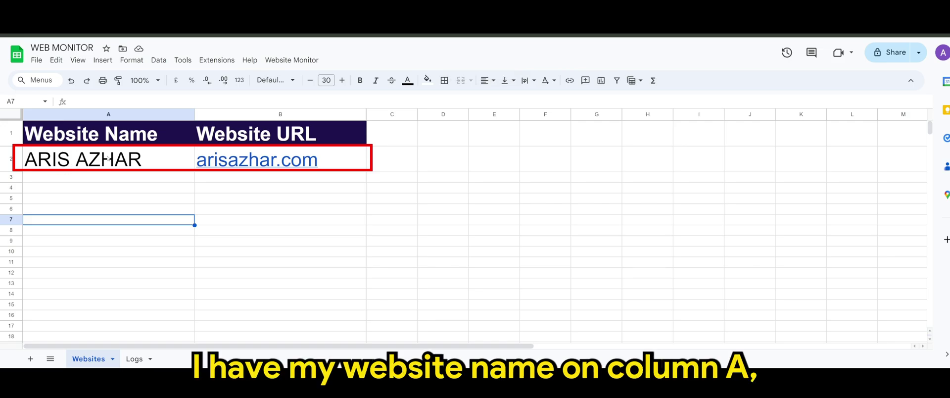
Step: Point out the new site's name in column A and URL in column B, then open Website Monitor
left_click(116, 114)
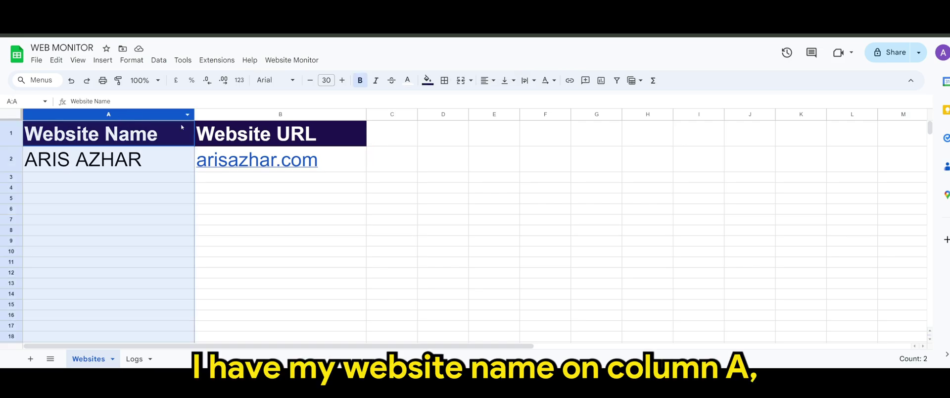
left_click(249, 114)
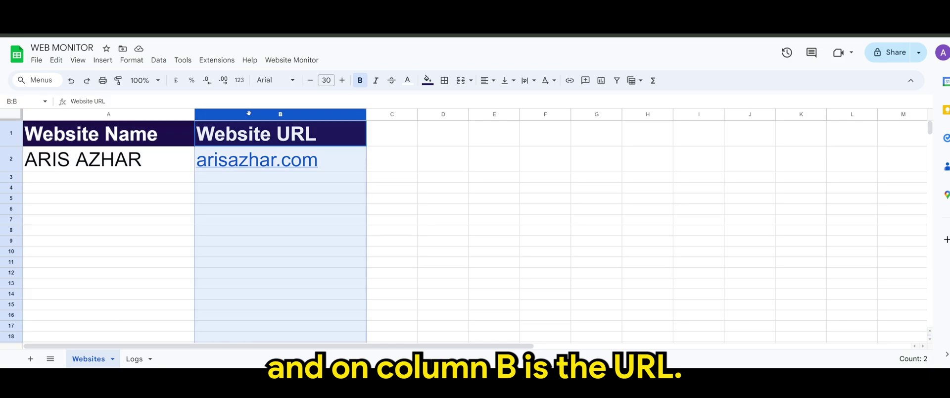
left_click(243, 221)
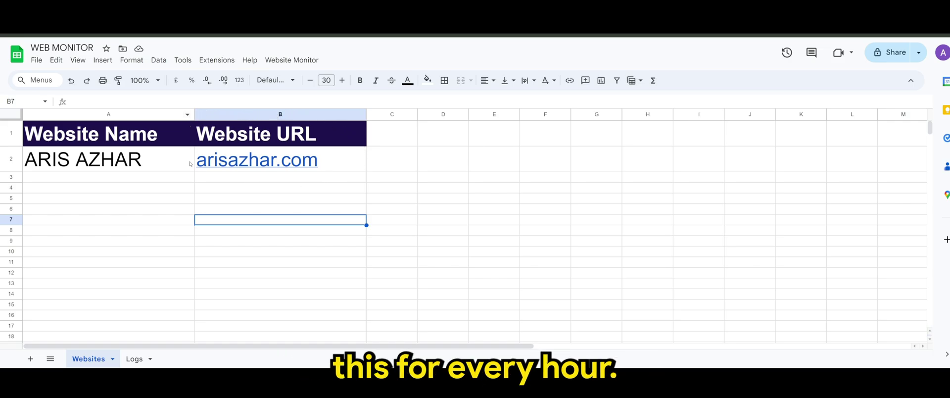
left_click(282, 61)
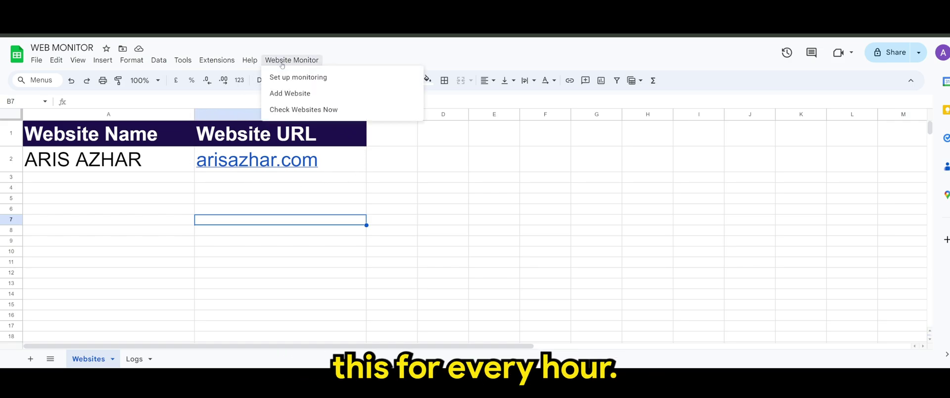
Step: Run Check Websites Now and widen the Logs Date column to show the full timestamp
left_click(314, 111)
left_click(134, 359)
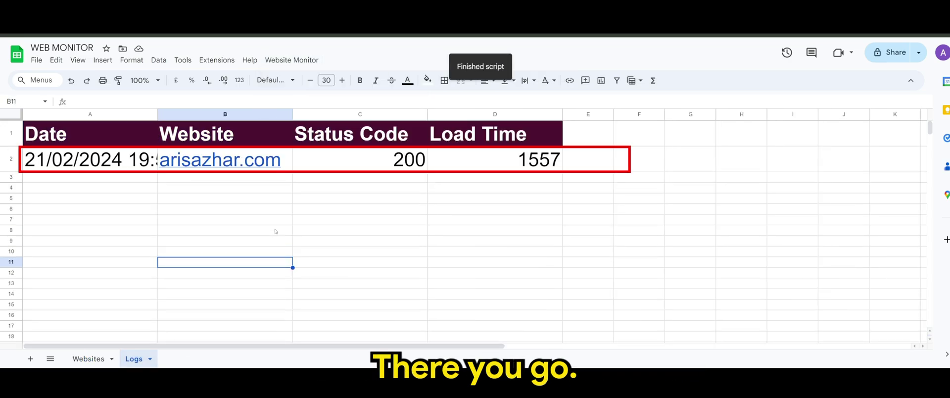
left_click_drag(158, 115, 221, 115)
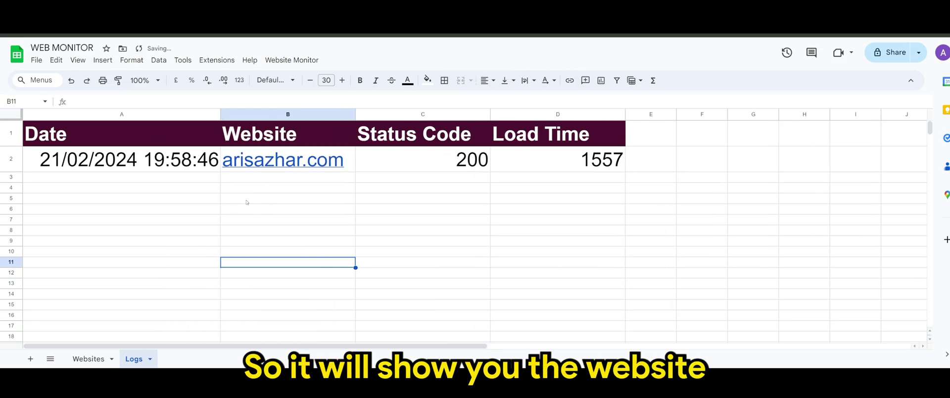
Step: Point out the logged Website, Status Code 200 and Load Time 1557 values
left_click(291, 114)
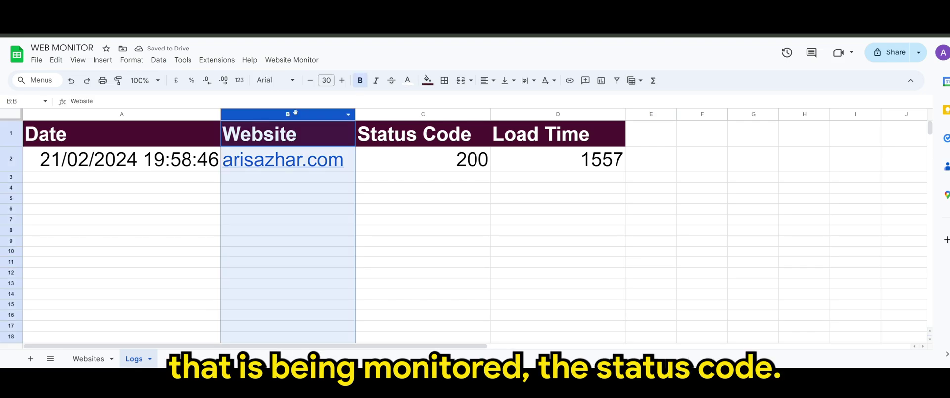
left_click(410, 113)
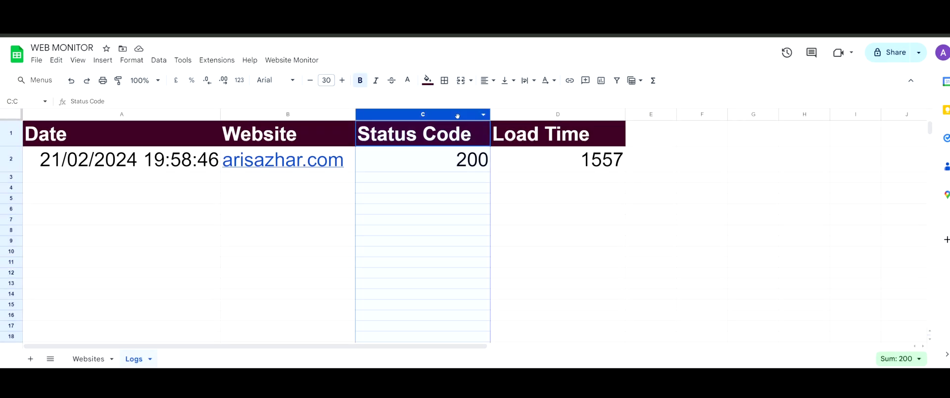
left_click(441, 190)
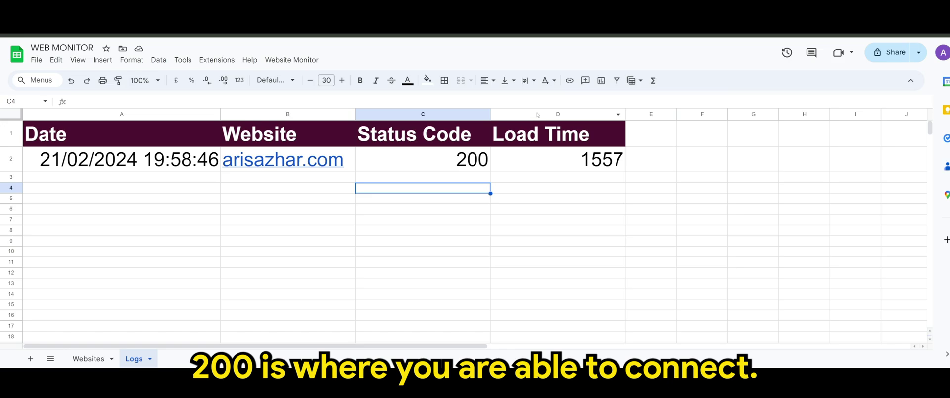
left_click(538, 114)
left_click(590, 198)
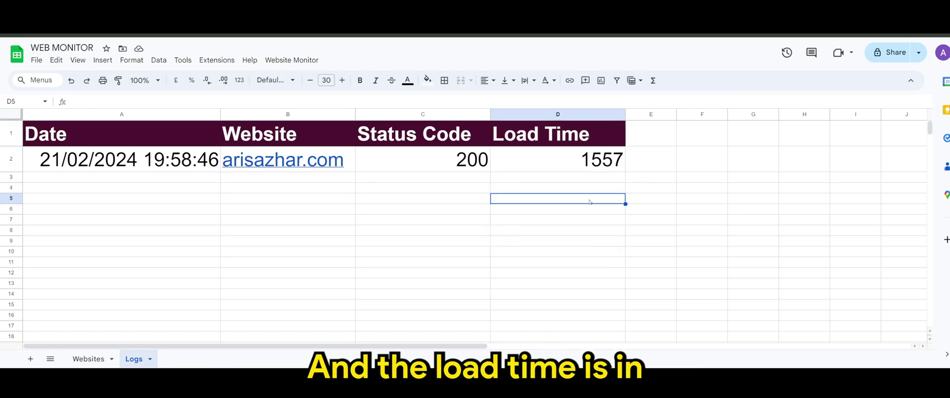
left_click(590, 114)
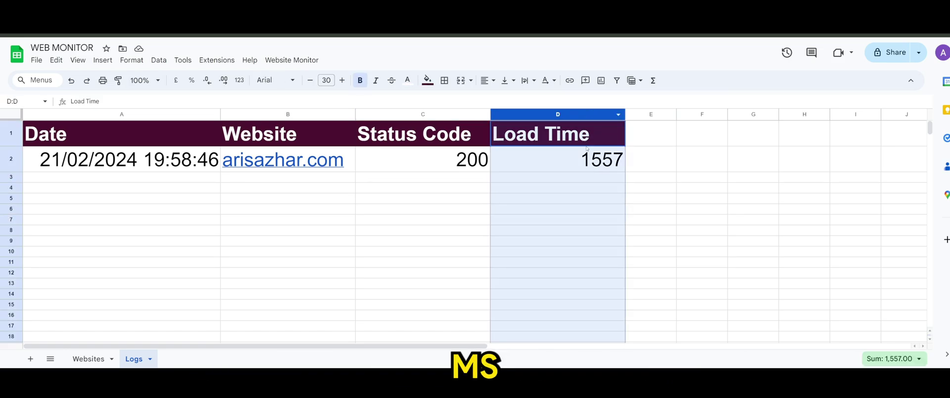
left_click(358, 229)
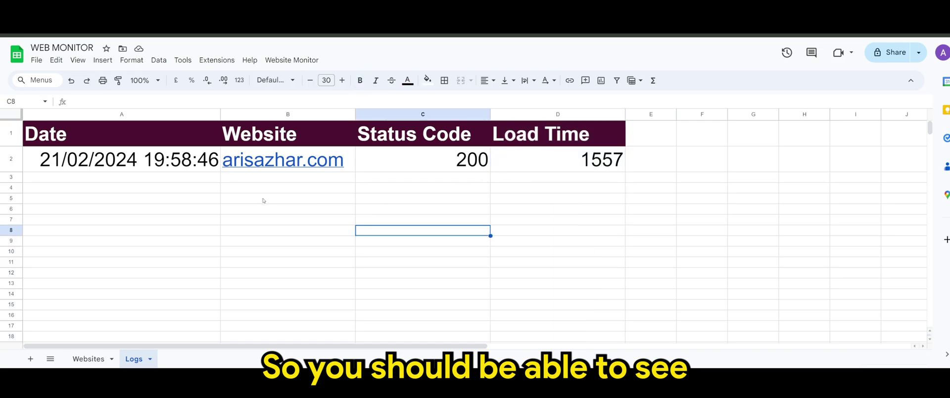
Step: Add REDDIT,reddit.com through Website Monitor > Add Website on the Websites sheet
left_click(78, 363)
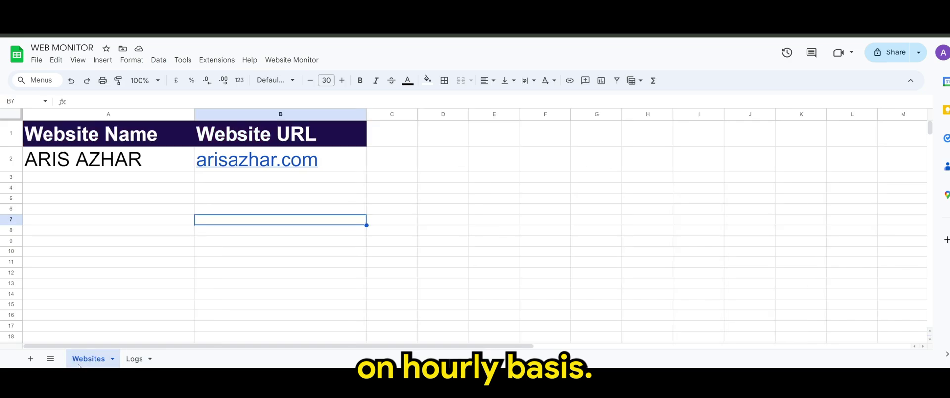
left_click(292, 60)
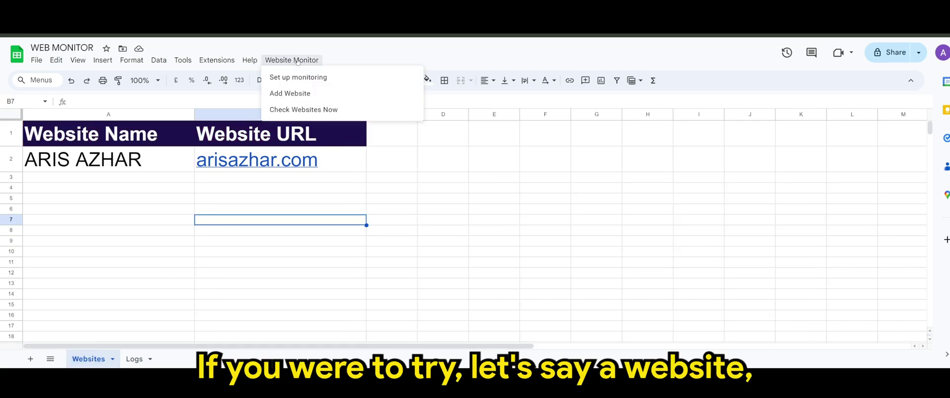
left_click(290, 94)
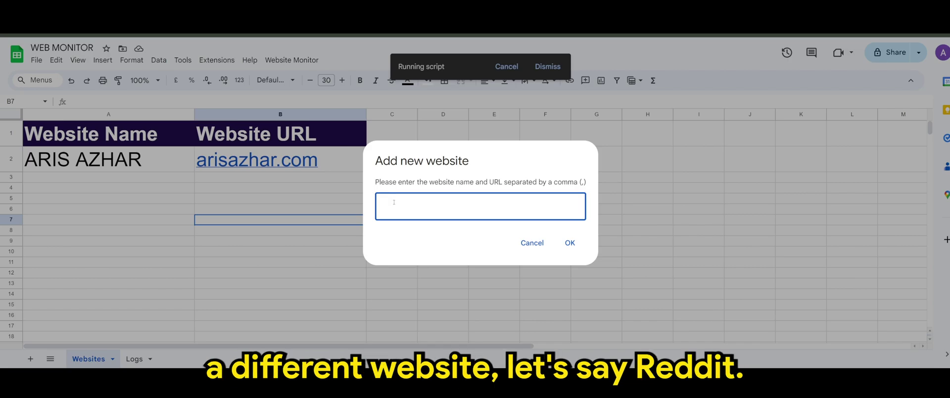
type("REDDIT,")
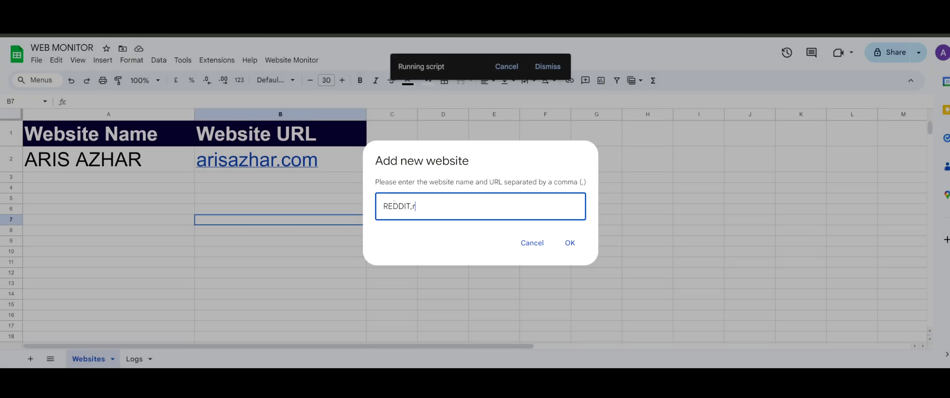
type("reddit.com")
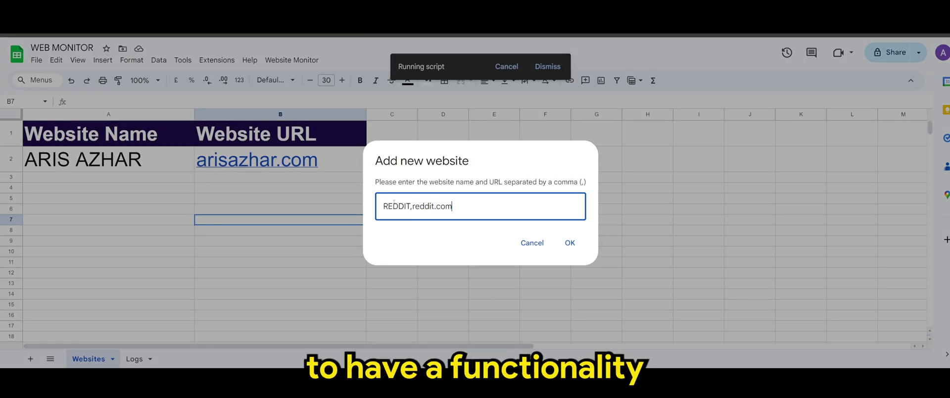
left_click(575, 245)
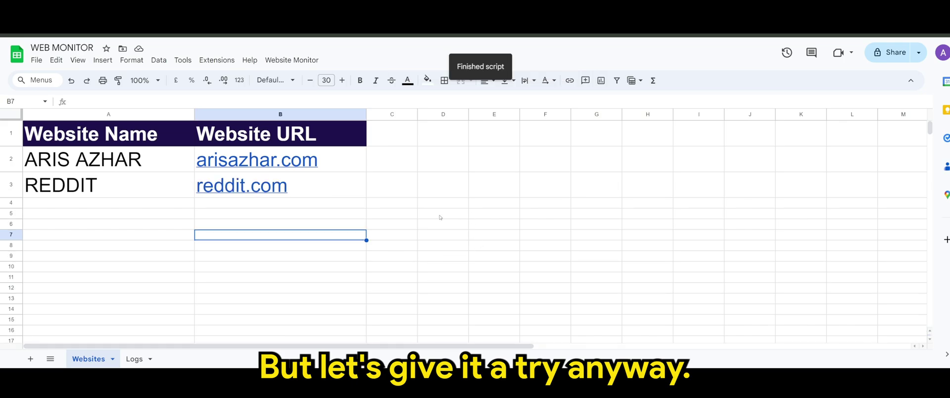
Step: Run Check Websites Now and review reddit.com's status 200 in the Logs sheet
left_click(292, 60)
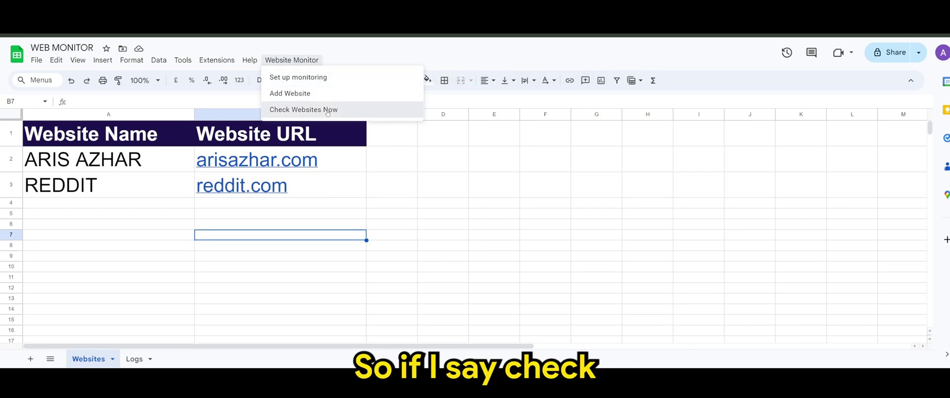
left_click(327, 109)
left_click(126, 364)
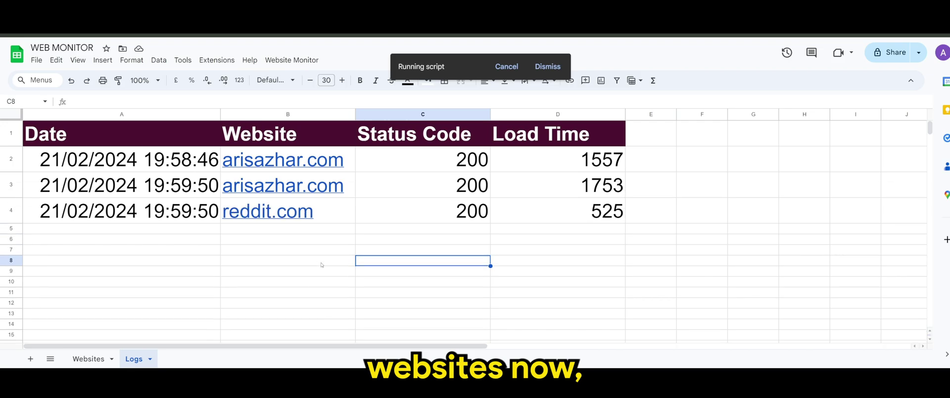
key("Right")
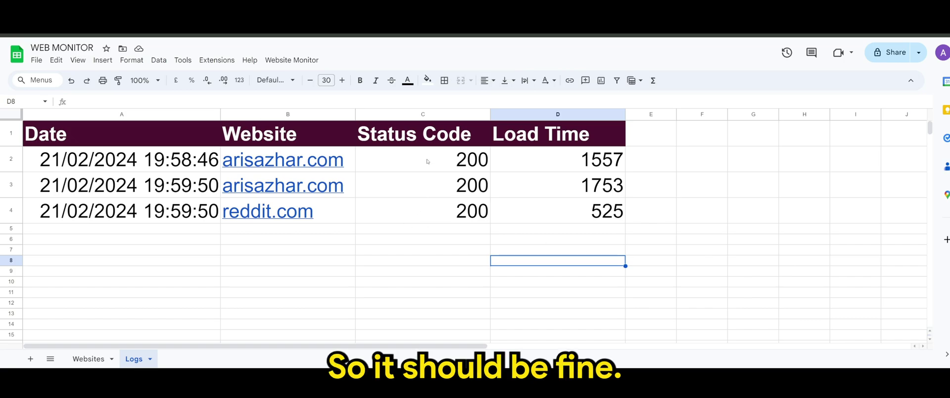
left_click(445, 210)
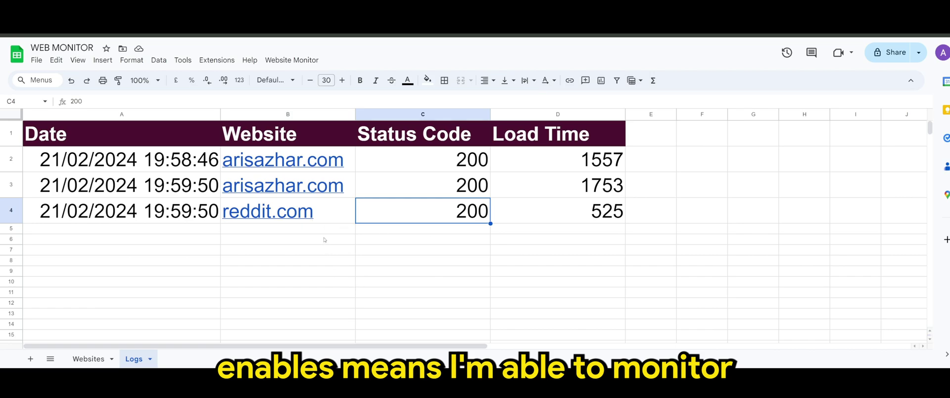
Step: On the Websites sheet, highlight the empty name and URL cells A4:B14 below the list
left_click(89, 358)
left_click_drag(99, 206, 100, 292)
left_click_drag(253, 205, 364, 302)
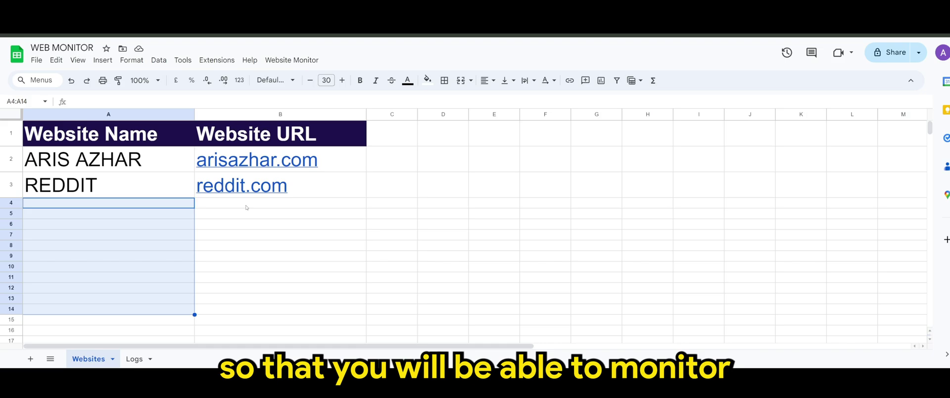
left_click_drag(248, 204, 230, 309)
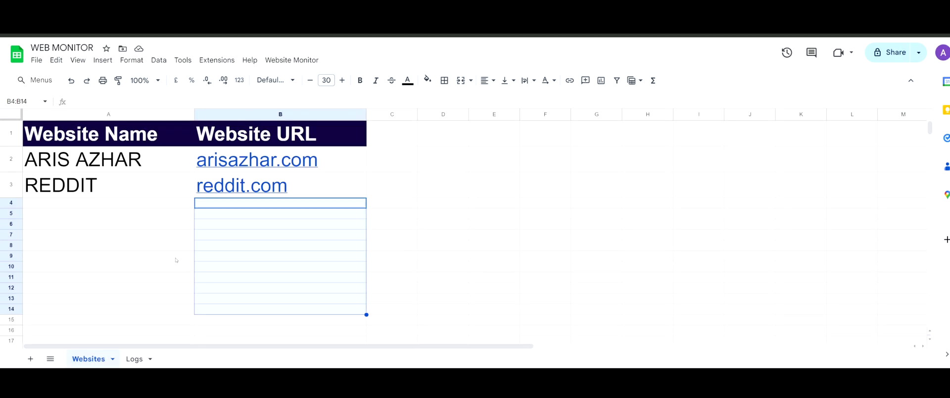
left_click_drag(172, 203, 162, 309)
left_click(140, 203)
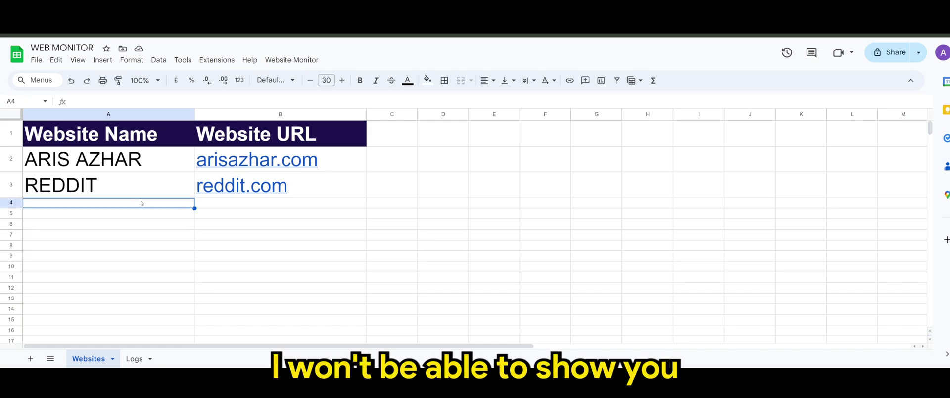
Step: Add TEST,TESTESTEST.TEST.COM through Website Monitor > Add Website
left_click(302, 61)
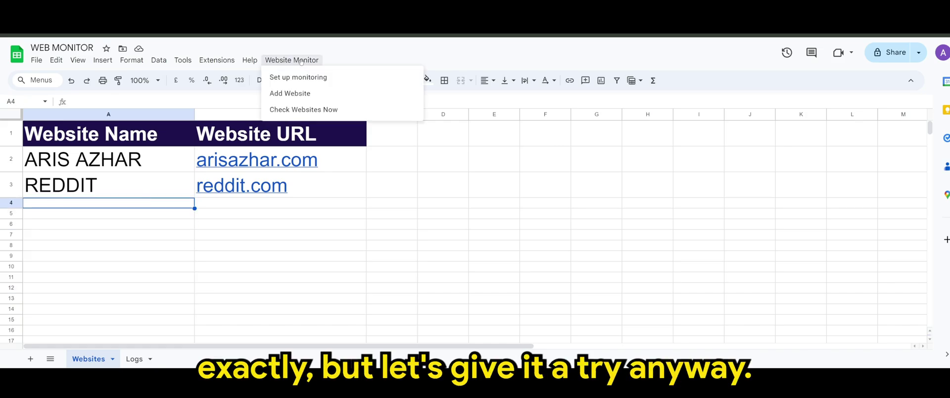
left_click(301, 92)
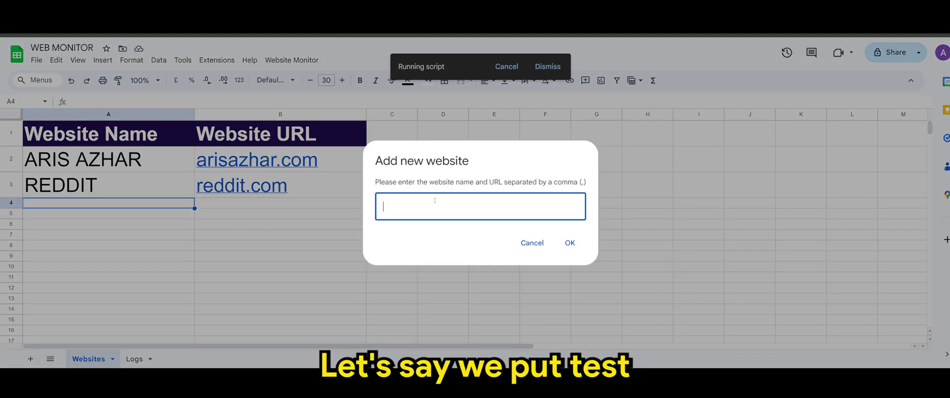
type("TEST,TESTESTEST.TES")
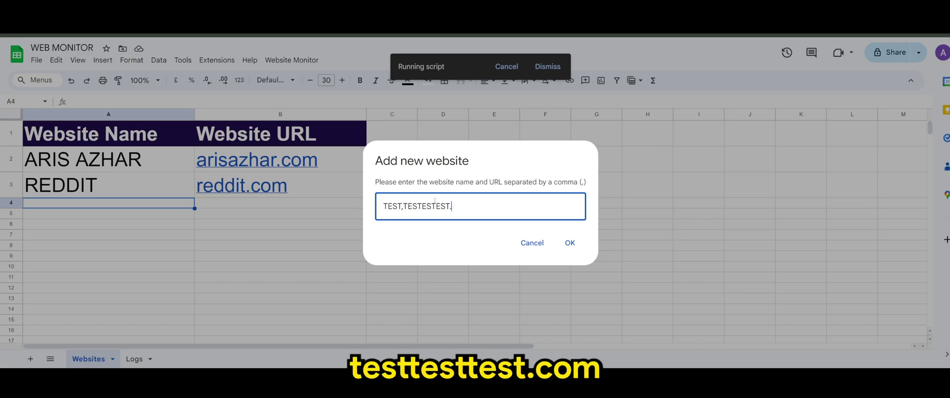
type("T.COM")
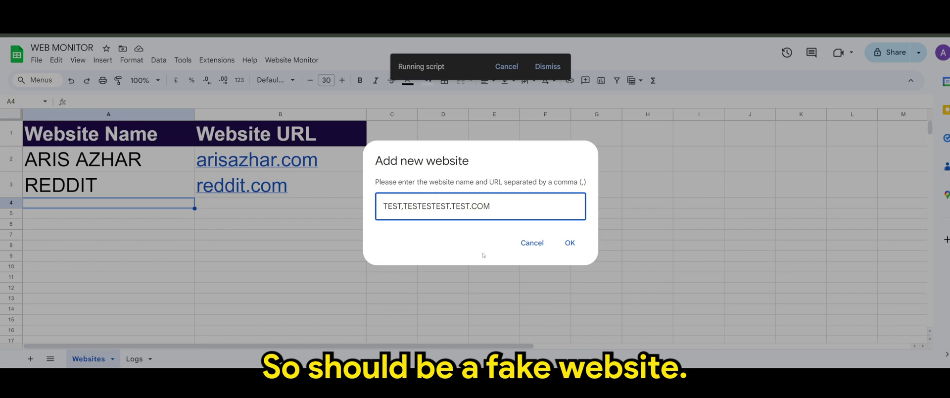
left_click(569, 243)
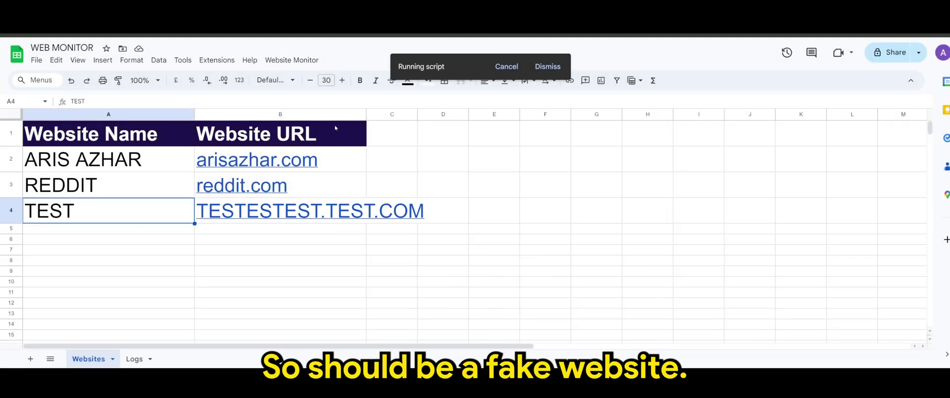
left_click(290, 59)
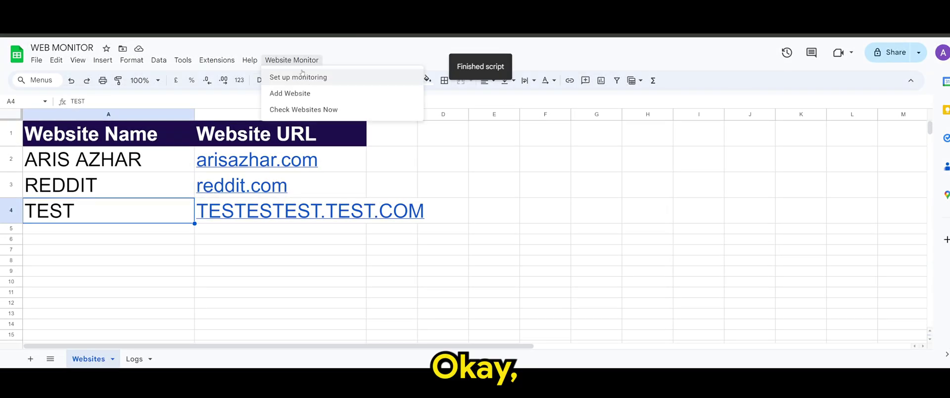
Step: Run Check Websites Now and bring up the Logs sheet with the new results
left_click(299, 111)
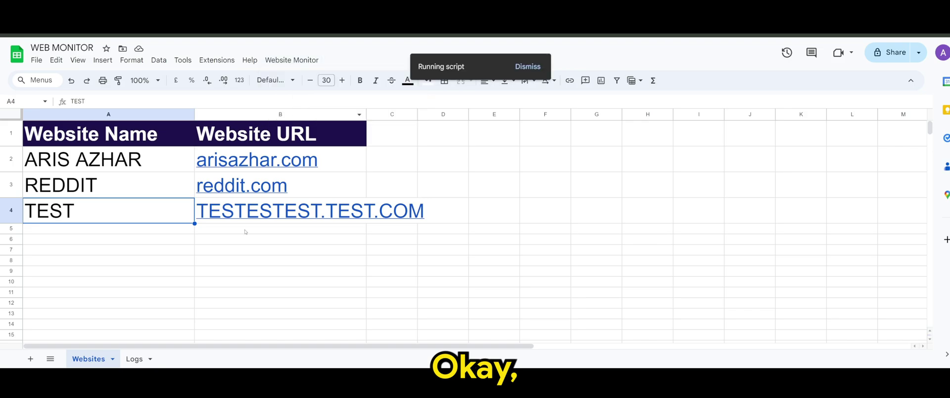
left_click(134, 358)
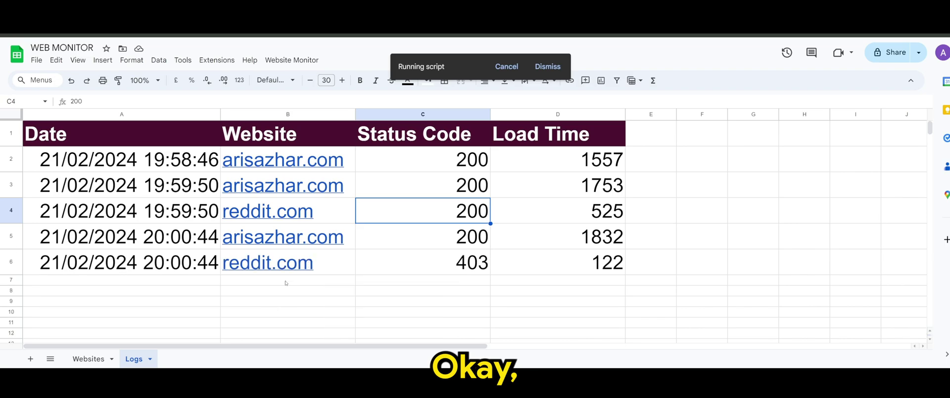
key("Down")
key("Down")
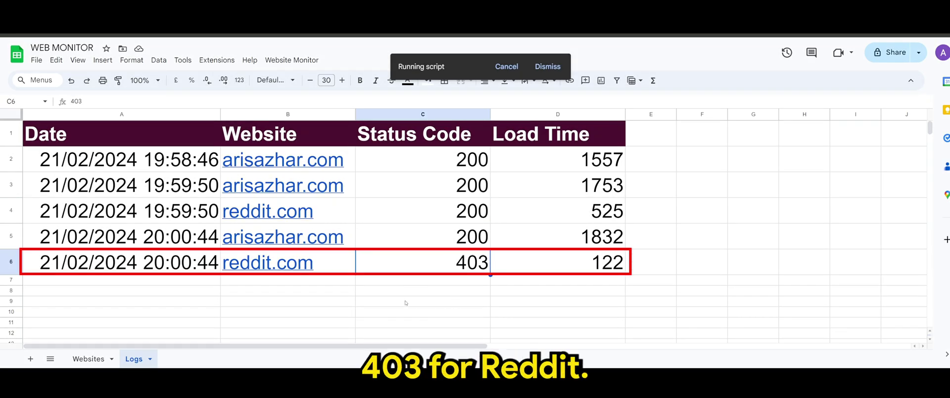
scroll(443, 291, "down", 1)
scroll(442, 290, "up", 1)
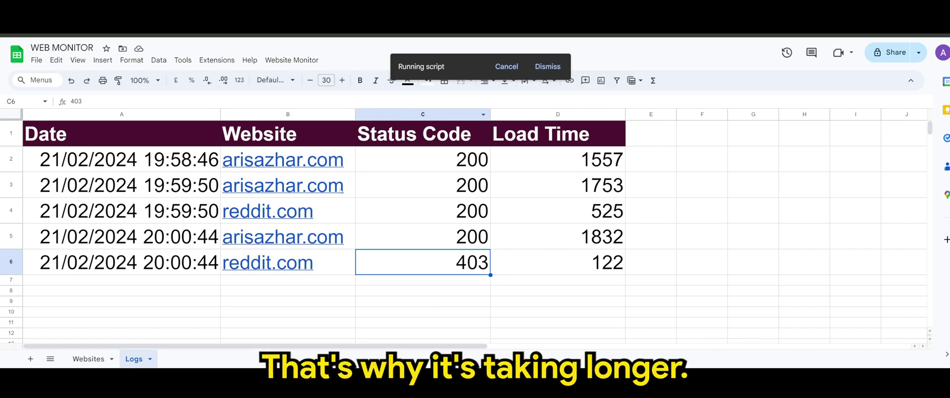
Step: Inspect reddit.com's 403 status code in cell C6 of the Logs sheet
mouse_move(341, 190)
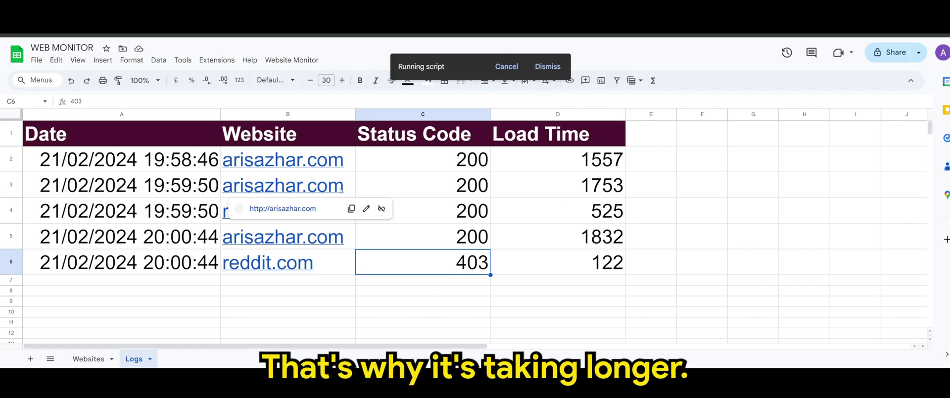
left_click(328, 306)
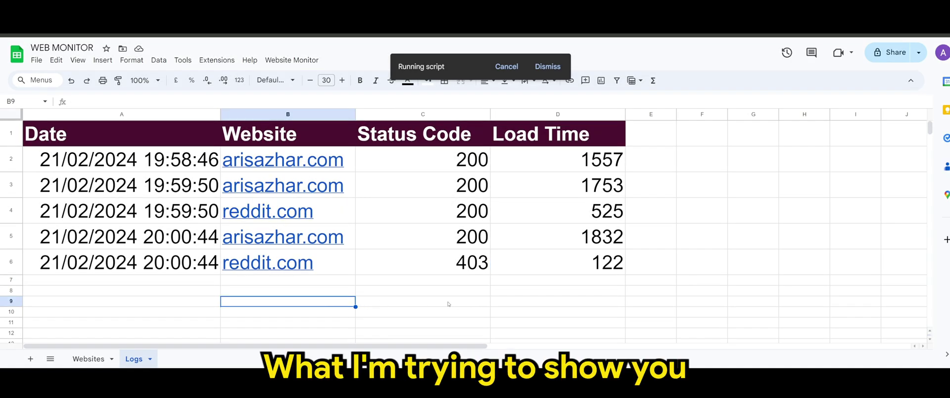
left_click(432, 260)
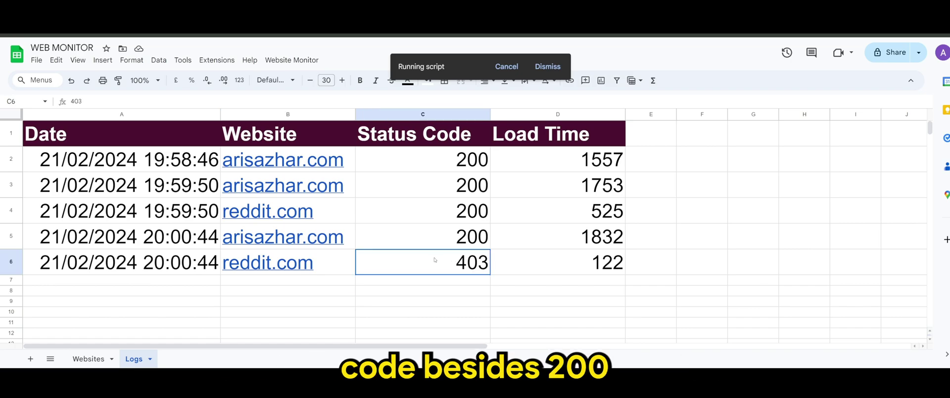
left_click(454, 291)
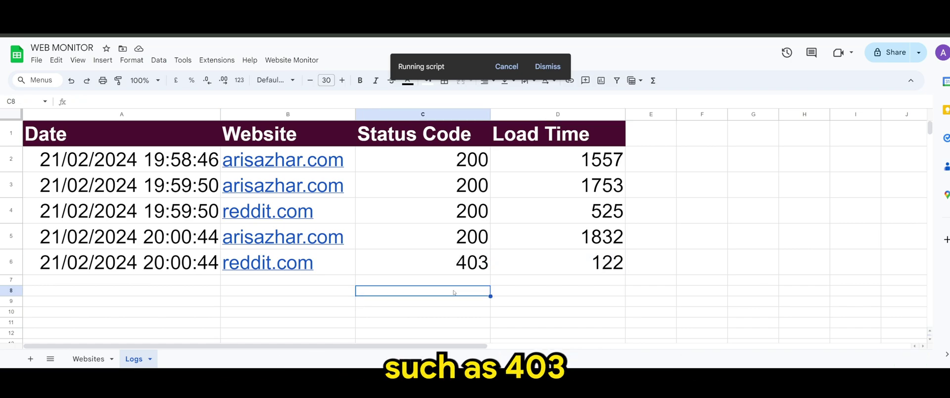
left_click(457, 263)
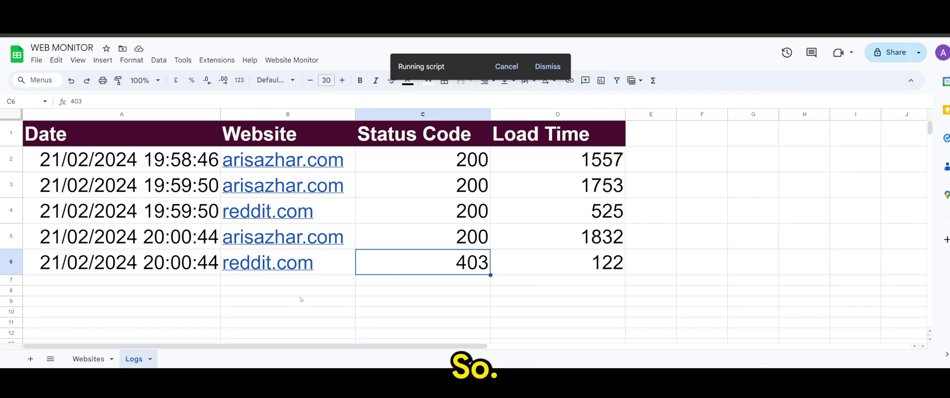
Step: Select the test site's logged Error result in C7, then open a new browser tab
left_click(282, 290)
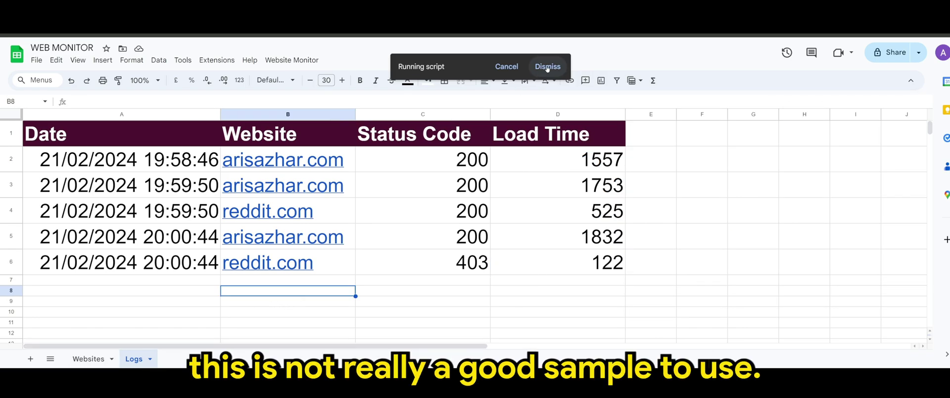
left_click(584, 327)
left_click(422, 327)
left_click(424, 289)
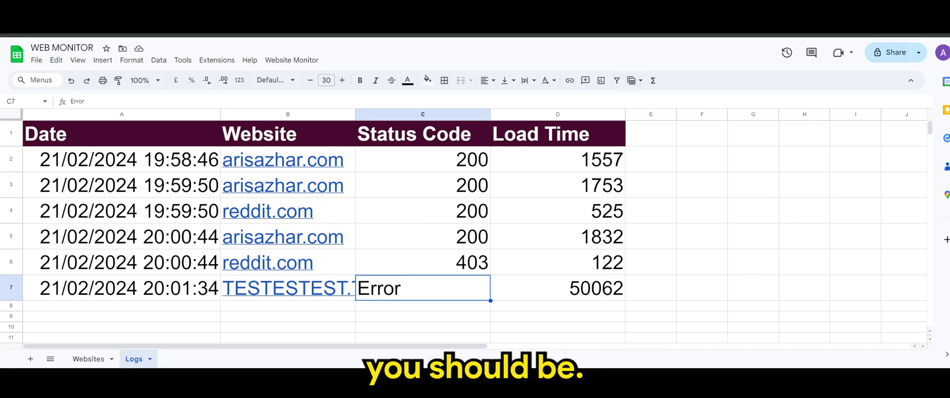
key("ctrl+t")
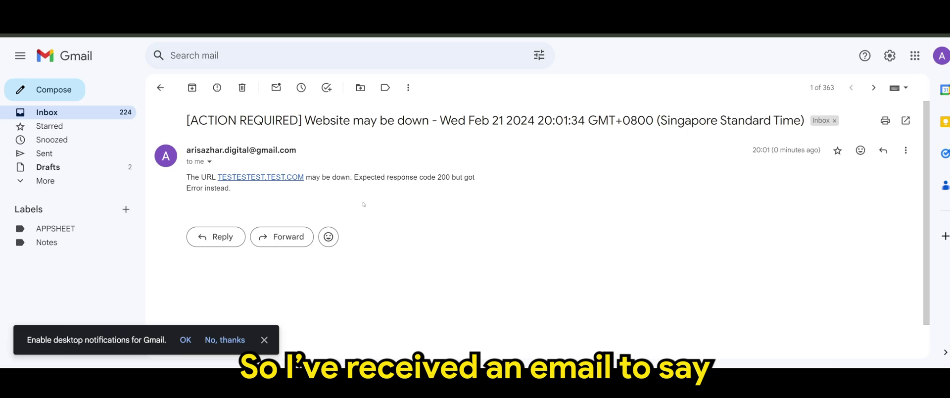
Step: Read the test-site 'Website may be down' alert, then open the older reddit.com alert
left_click_drag(305, 120, 806, 124)
left_click(236, 201)
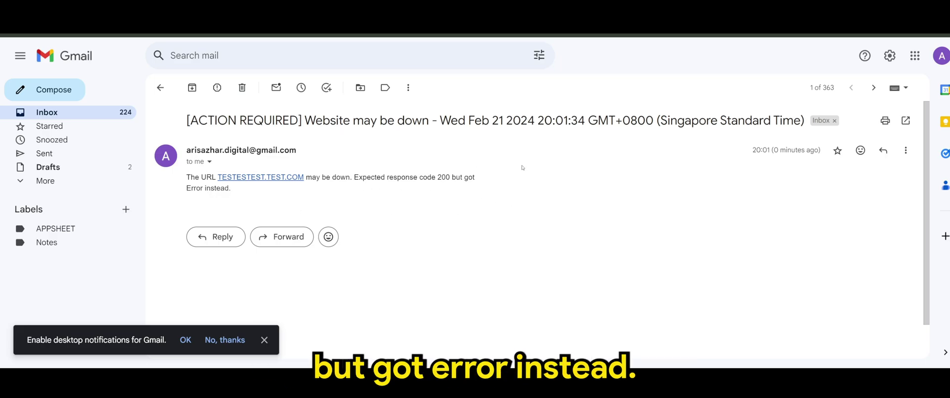
key("j")
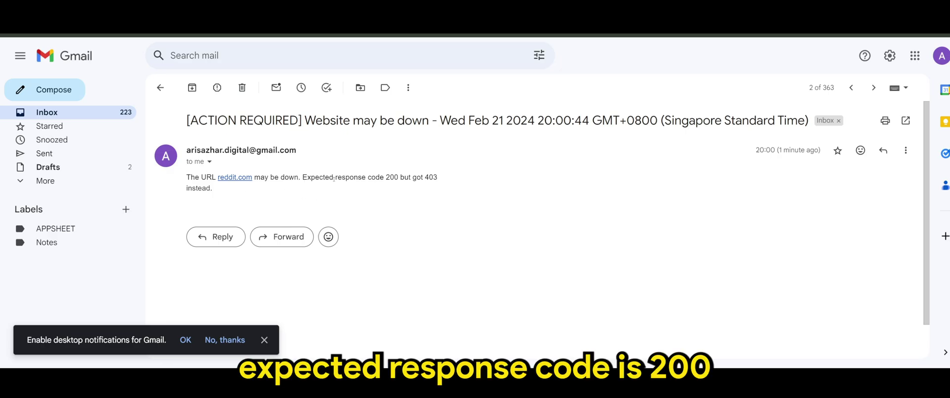
Step: Highlight the 403 response code in the reddit.com alert message body
left_click_drag(385, 177, 439, 181)
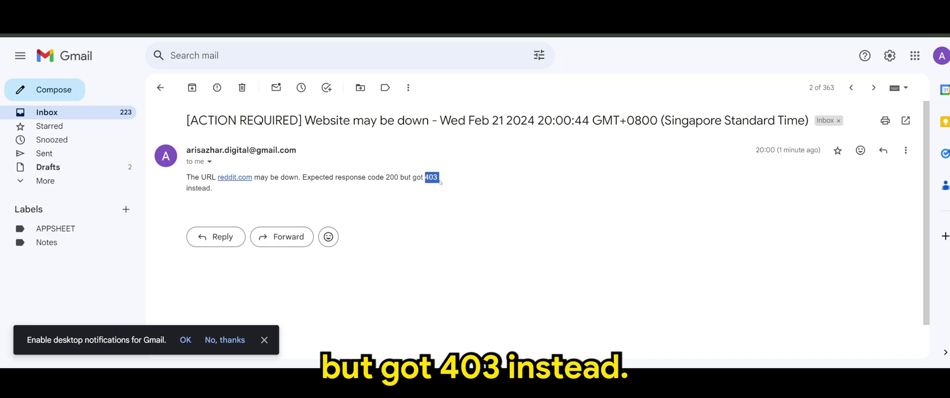
left_click_drag(217, 189, 186, 177)
left_click(215, 191)
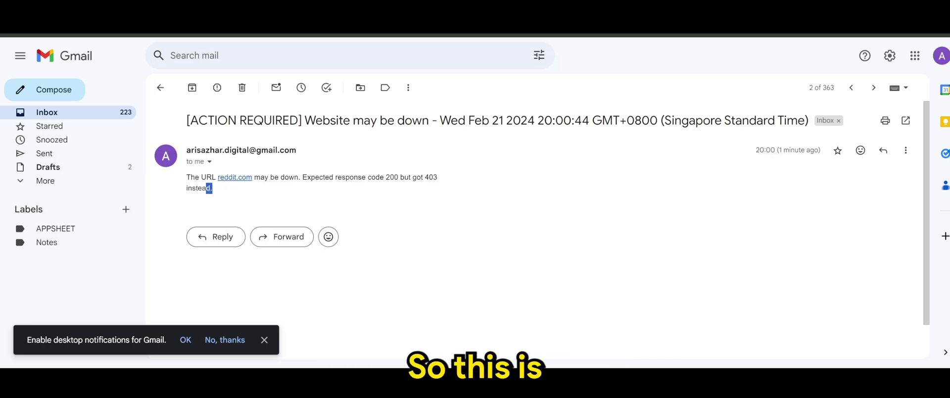
double_click(431, 177)
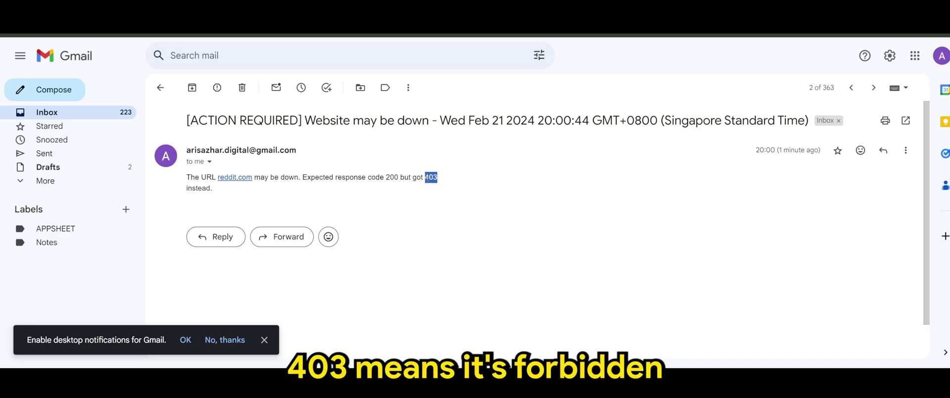
left_click(341, 198)
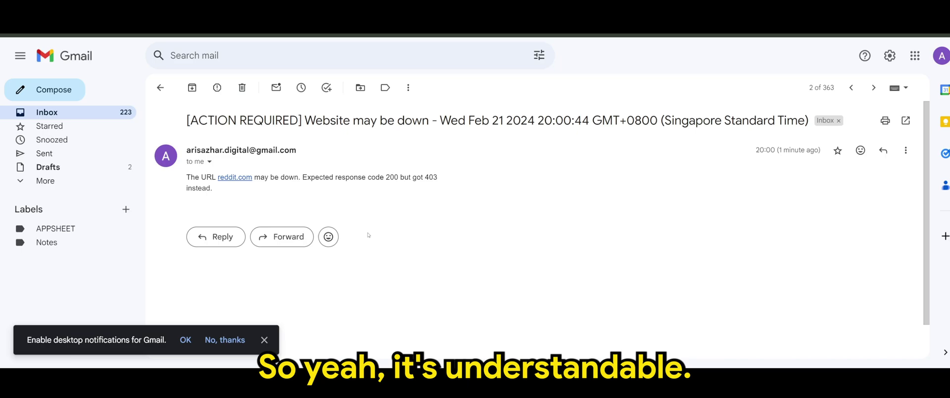
Step: Dismiss Gmail's notifications offer and show WEBEYE's Code.gs with onOpen and addWebsite functions
left_click(264, 340)
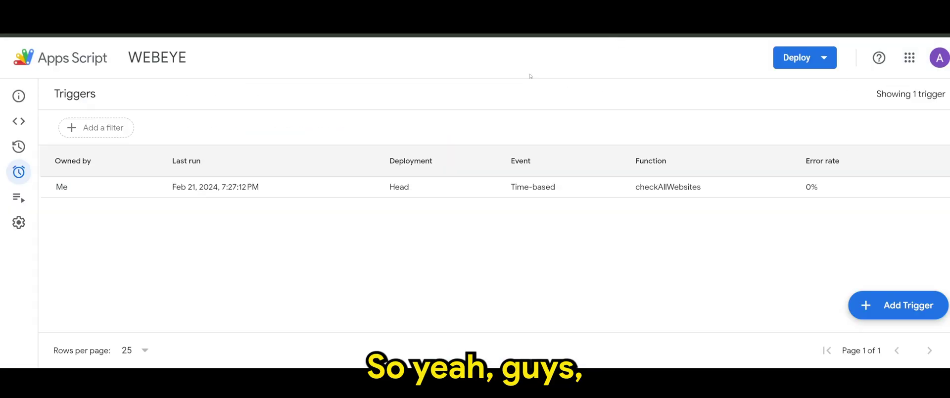
left_click(40, 130)
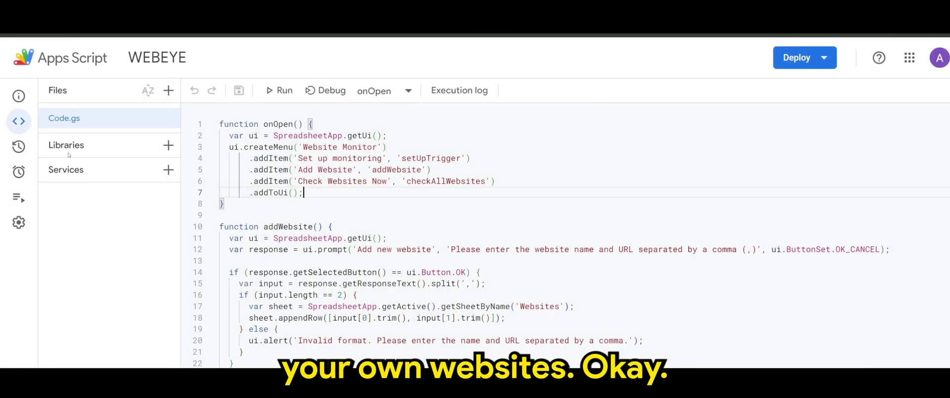
left_click(291, 212)
scroll(290, 207, "down", 3)
scroll(283, 199, "up", 3)
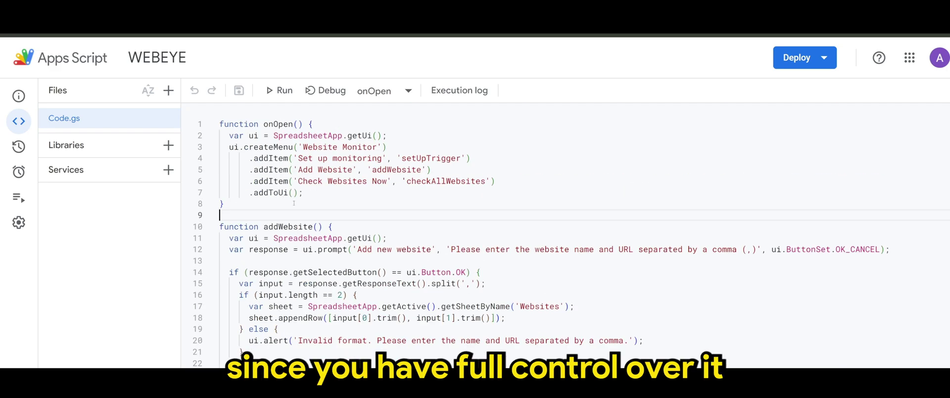